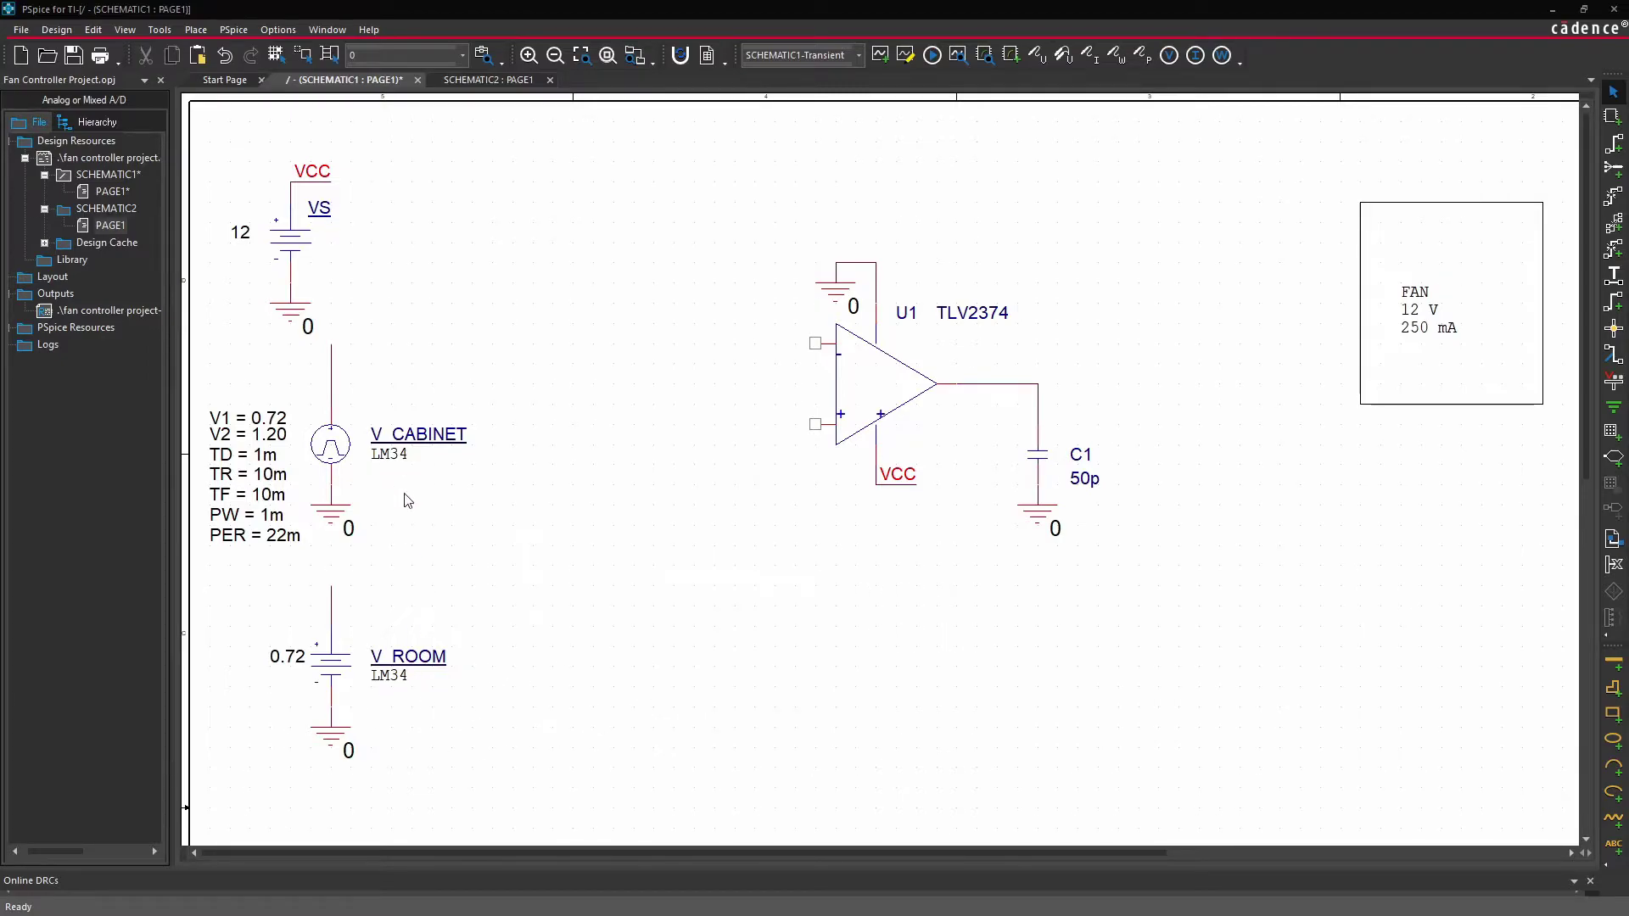
Bring up the LM34 datasheet in Chrome at section 7.2 Functional Block Diagram
{"action": "key", "text": "alt+Tab"}
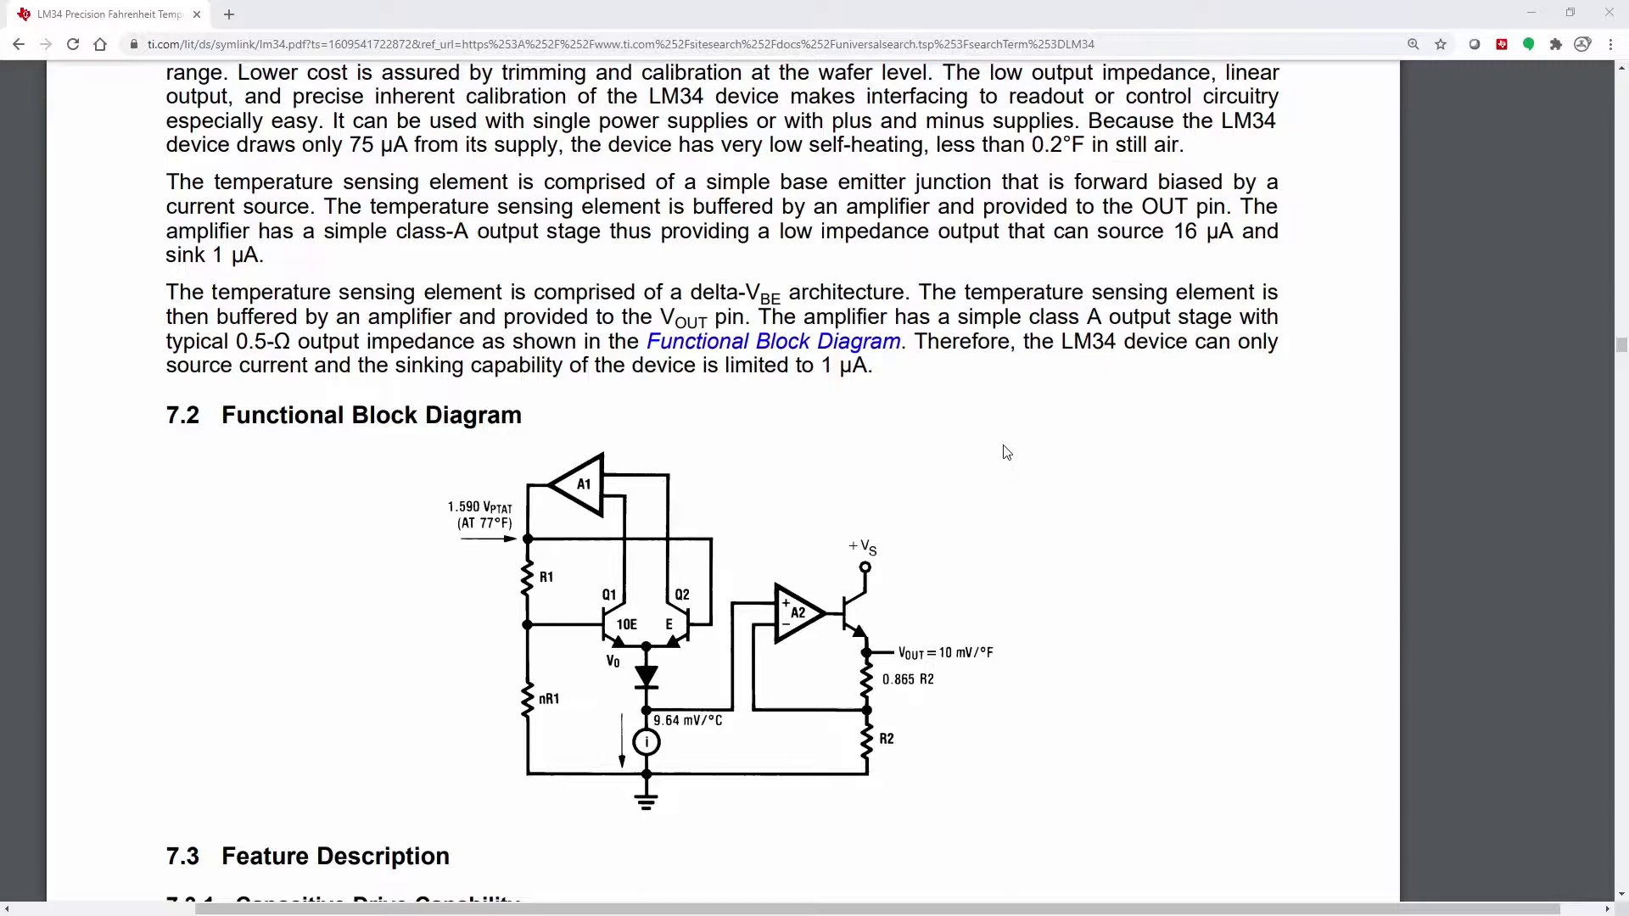
{"action": "left_click", "coordinate": [1072, 268]}
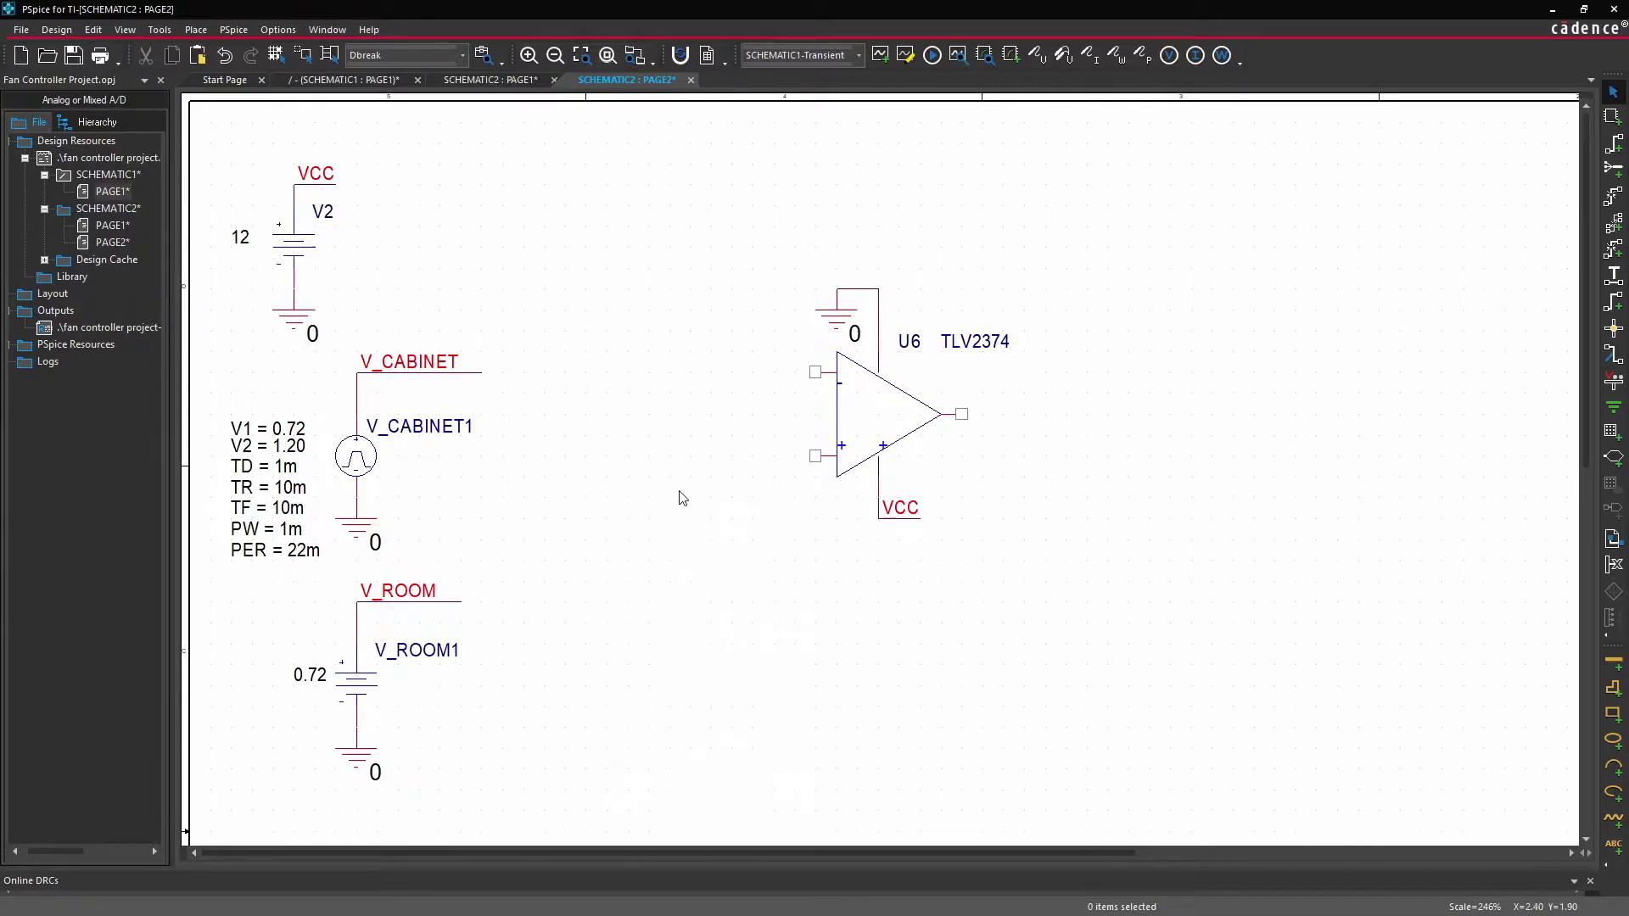
Wire a feedback loop from U6's inverting input over the op-amp to its output
{"action": "key", "text": "w"}
{"action": "left_click", "coordinate": [813, 374]}
{"action": "left_click", "coordinate": [794, 372]}
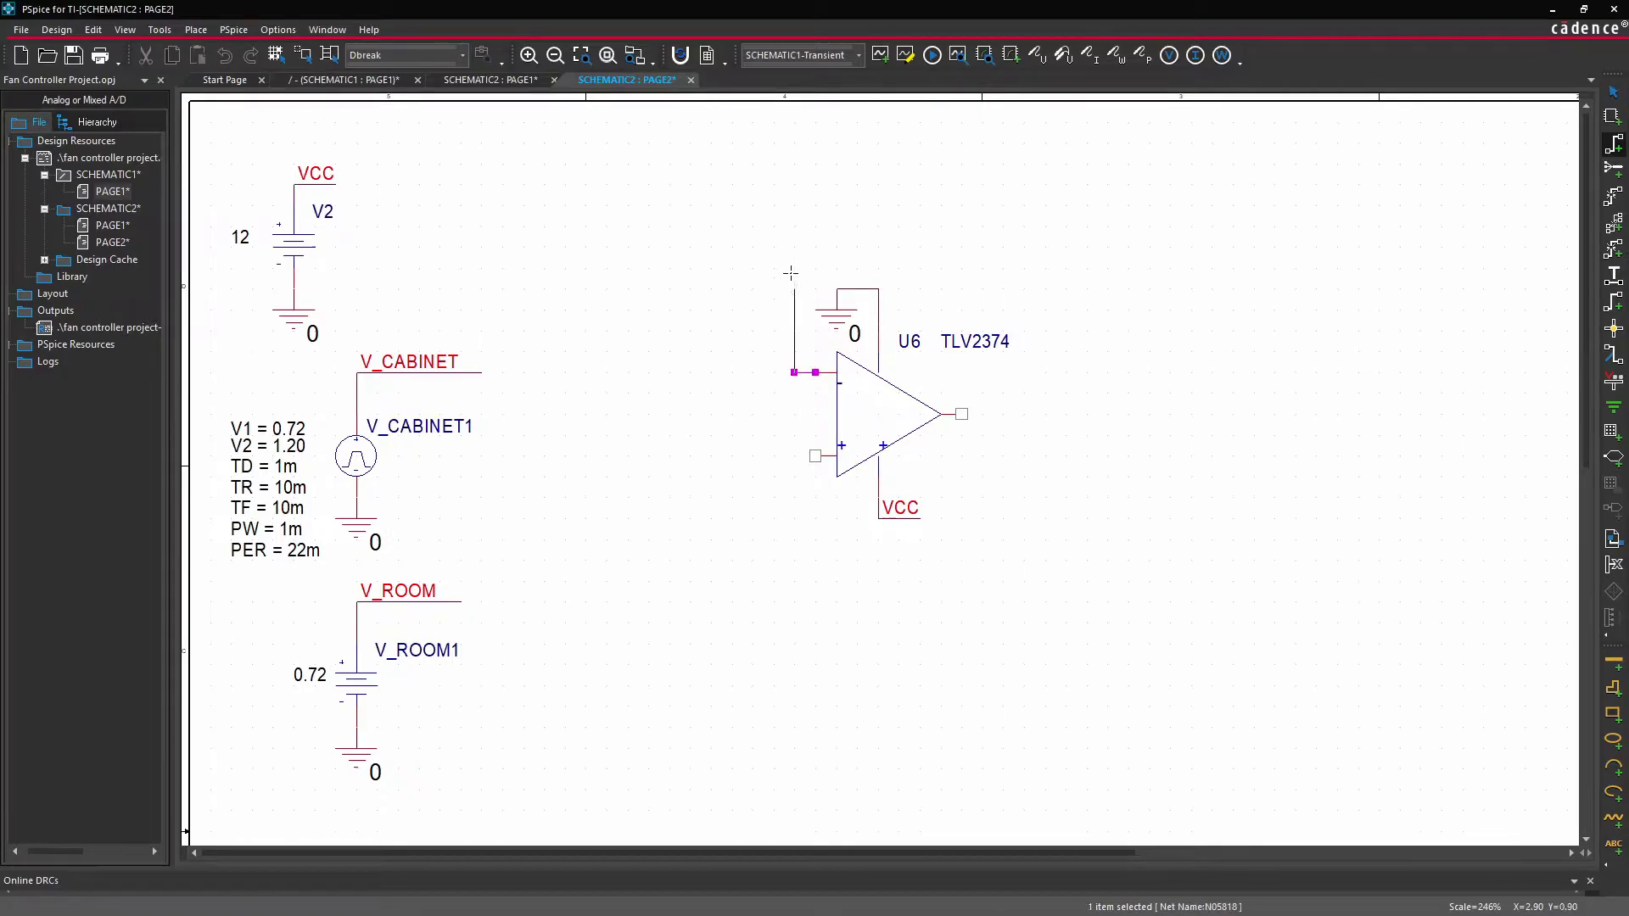
{"action": "left_click", "coordinate": [794, 268]}
{"action": "left_click", "coordinate": [1024, 268]}
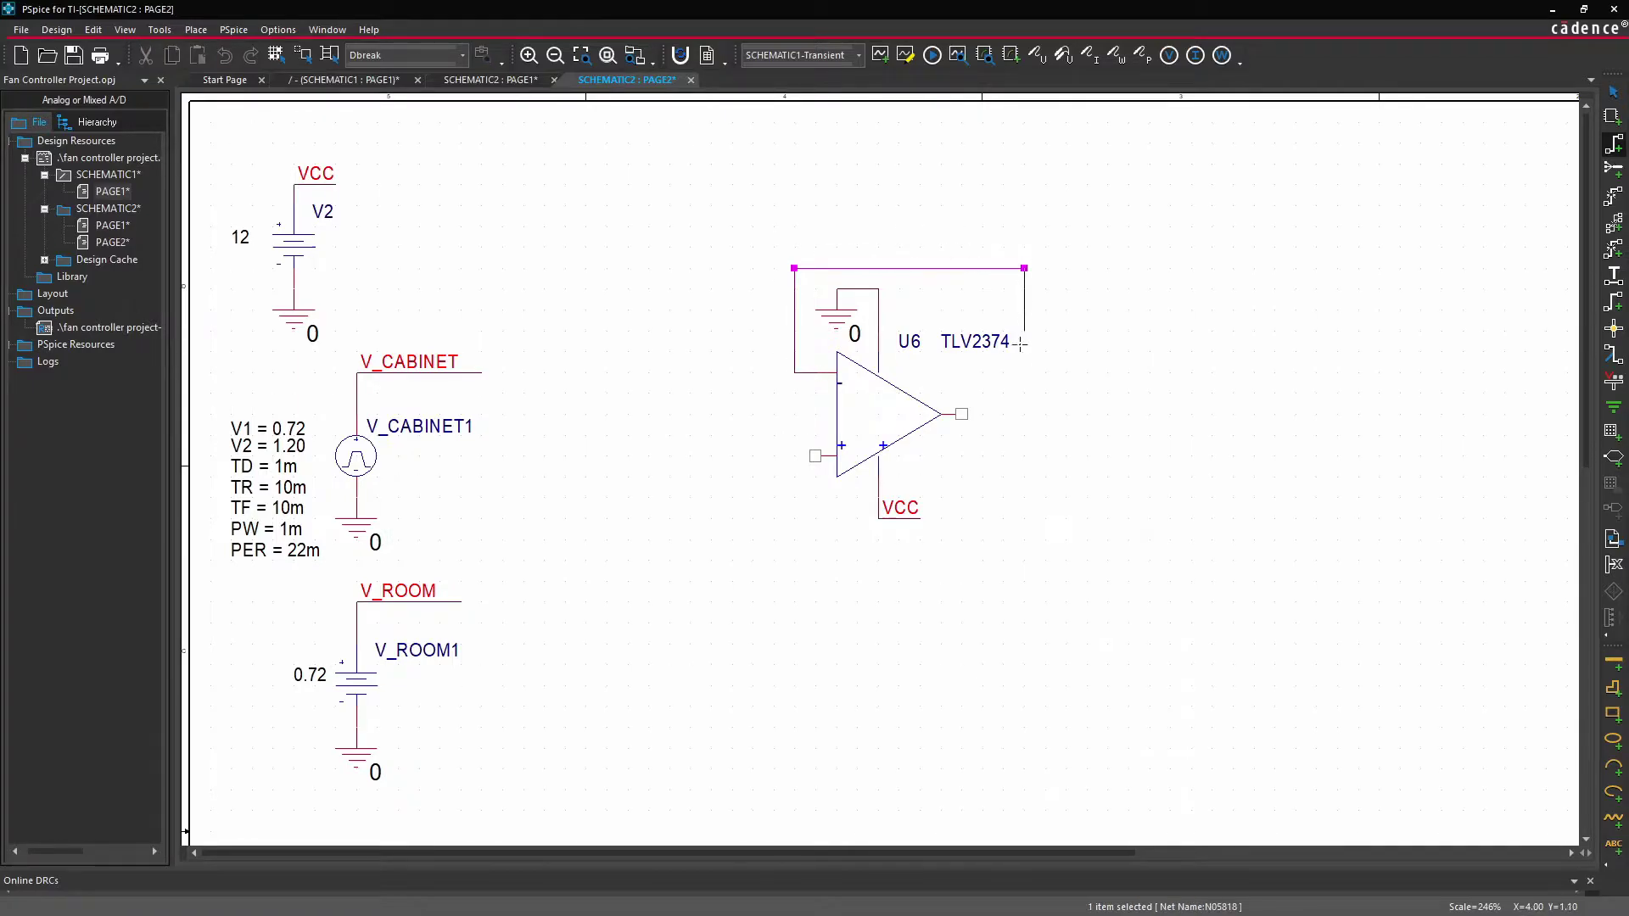
{"action": "left_click", "coordinate": [1024, 414]}
{"action": "left_click", "coordinate": [962, 414]}
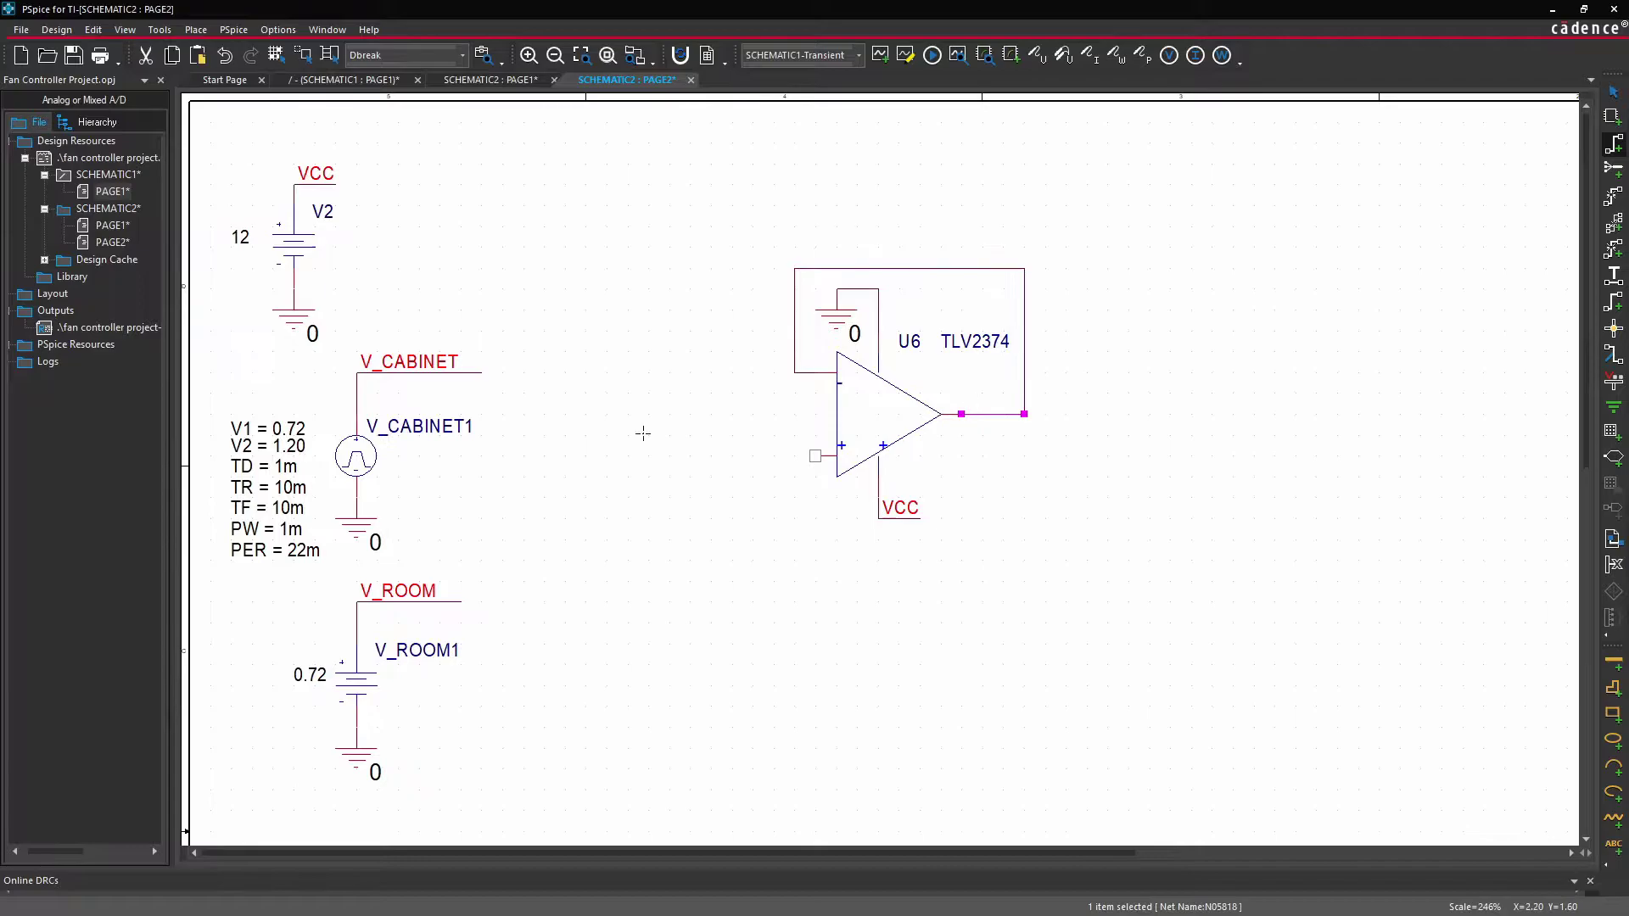
Wire U6's non-inverting input to the V_CABINET net
{"action": "left_click", "coordinate": [814, 456]}
{"action": "left_click", "coordinate": [670, 456]}
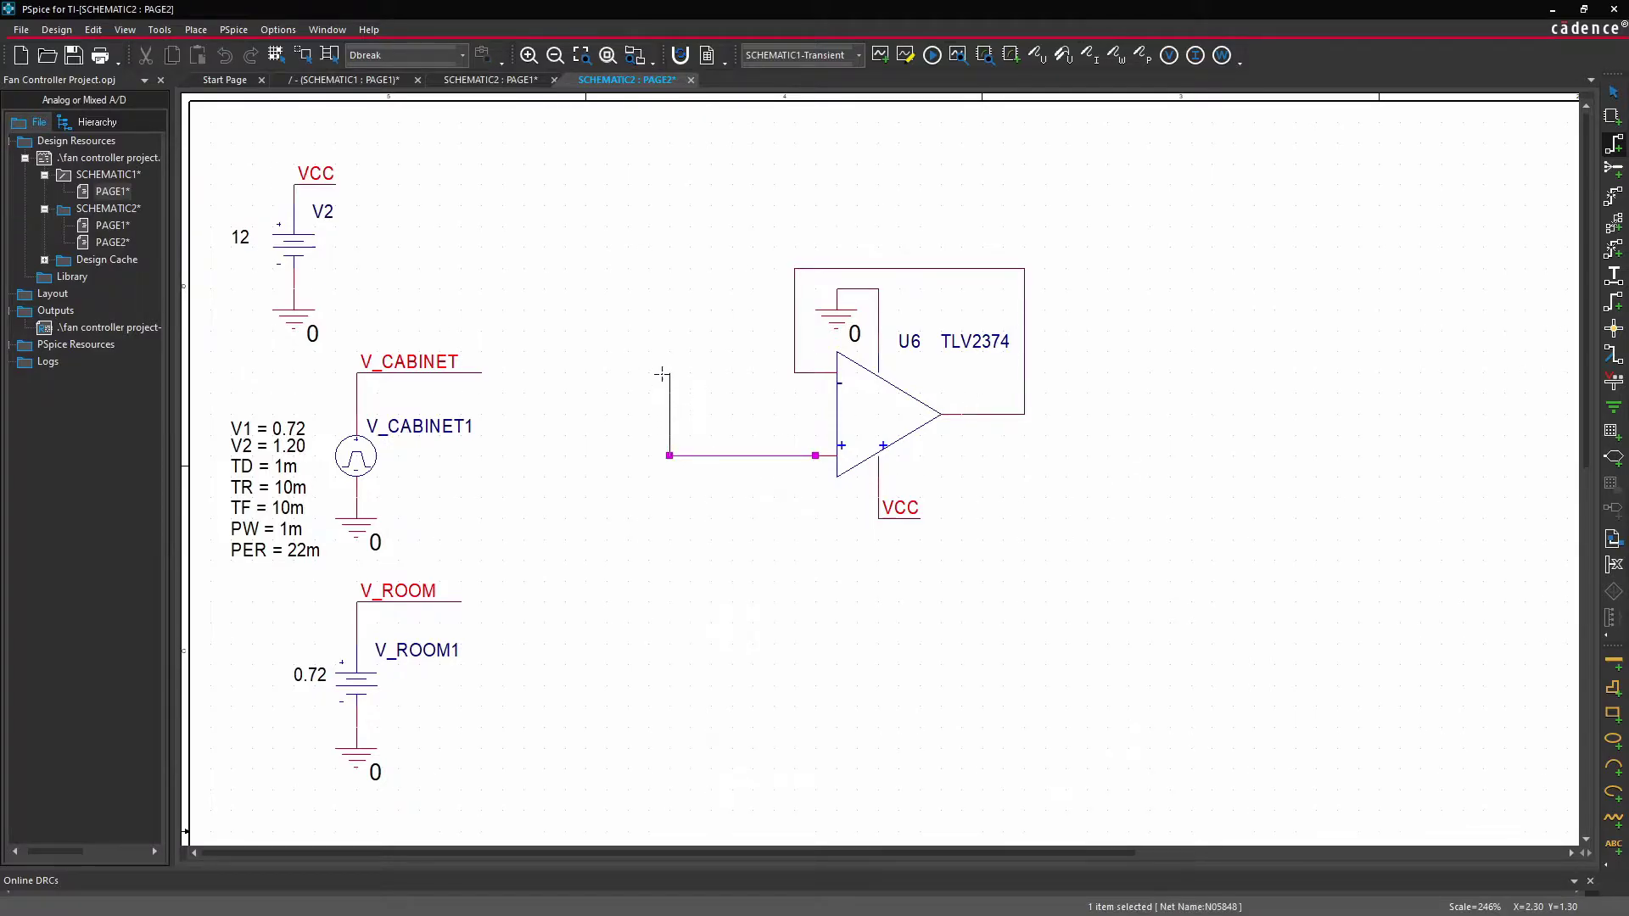
{"action": "left_click", "coordinate": [670, 371]}
{"action": "left_click", "coordinate": [481, 371]}
{"action": "key", "text": "Escape"}
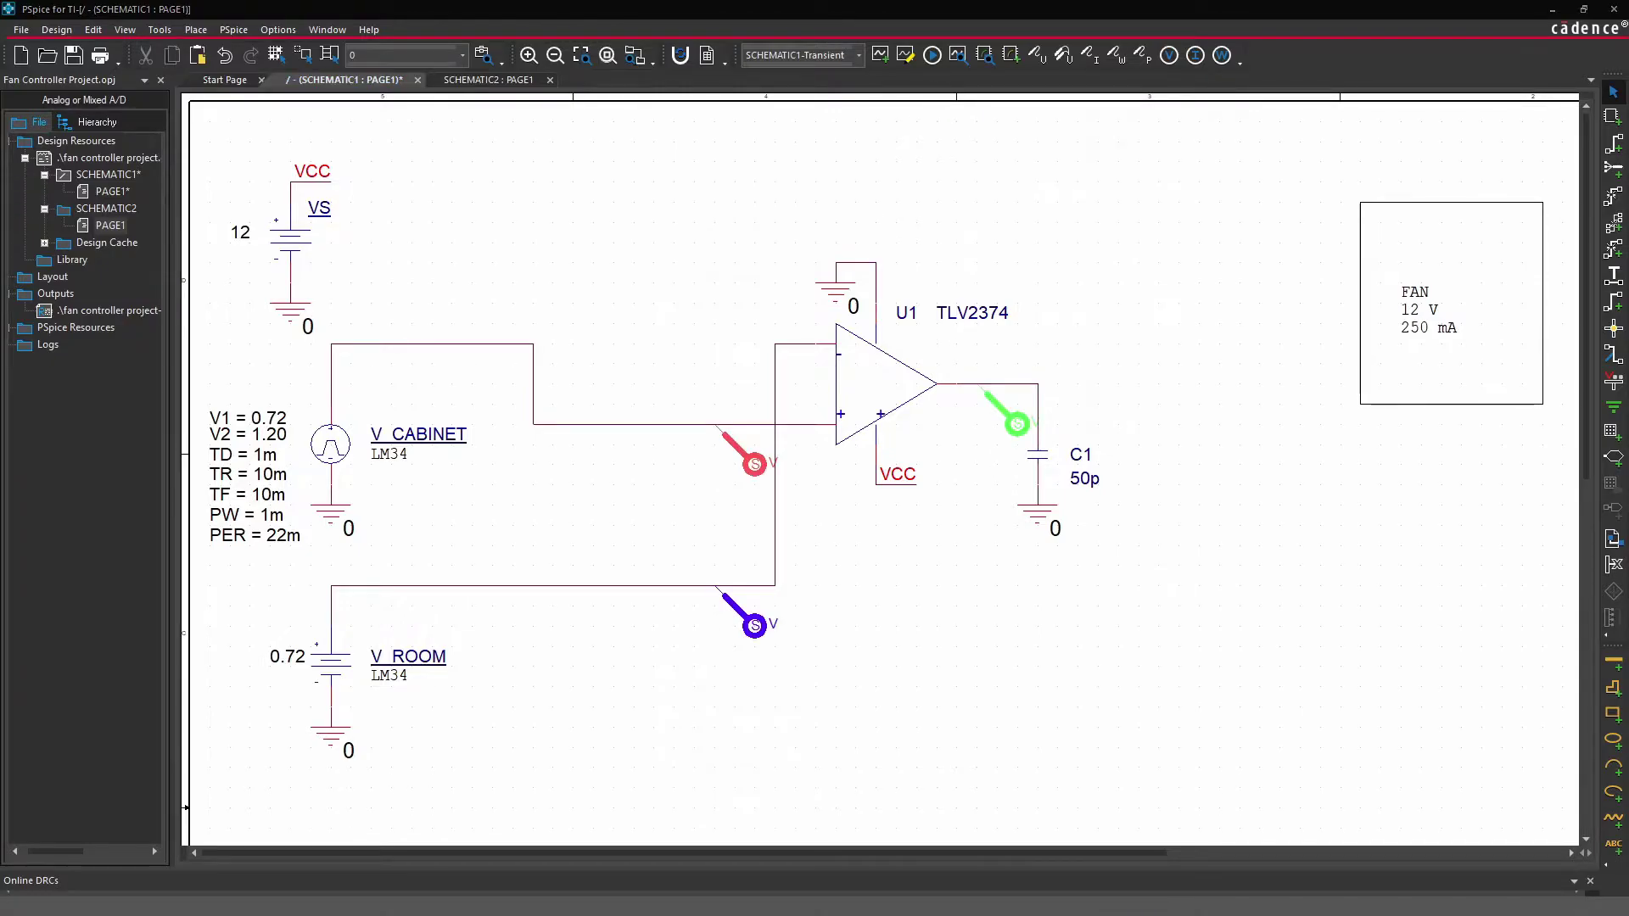
Run the transient simulation, then go back to the schematic and on to the TLV2374 datasheet
{"action": "left_click", "coordinate": [931, 54]}
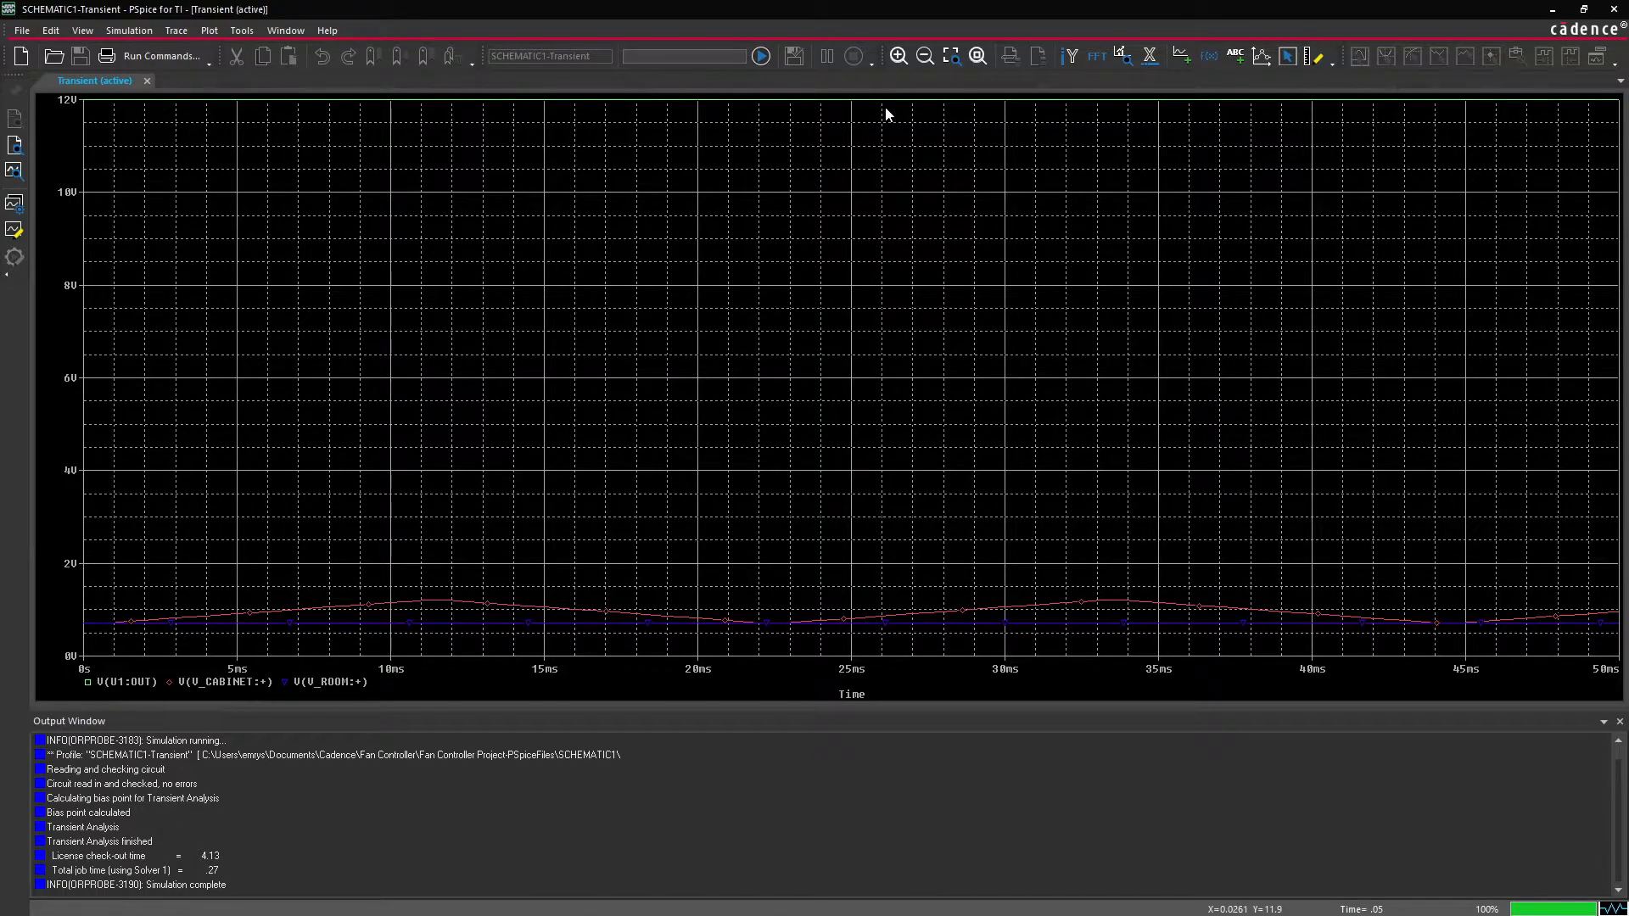
{"action": "key", "text": "alt+Tab"}
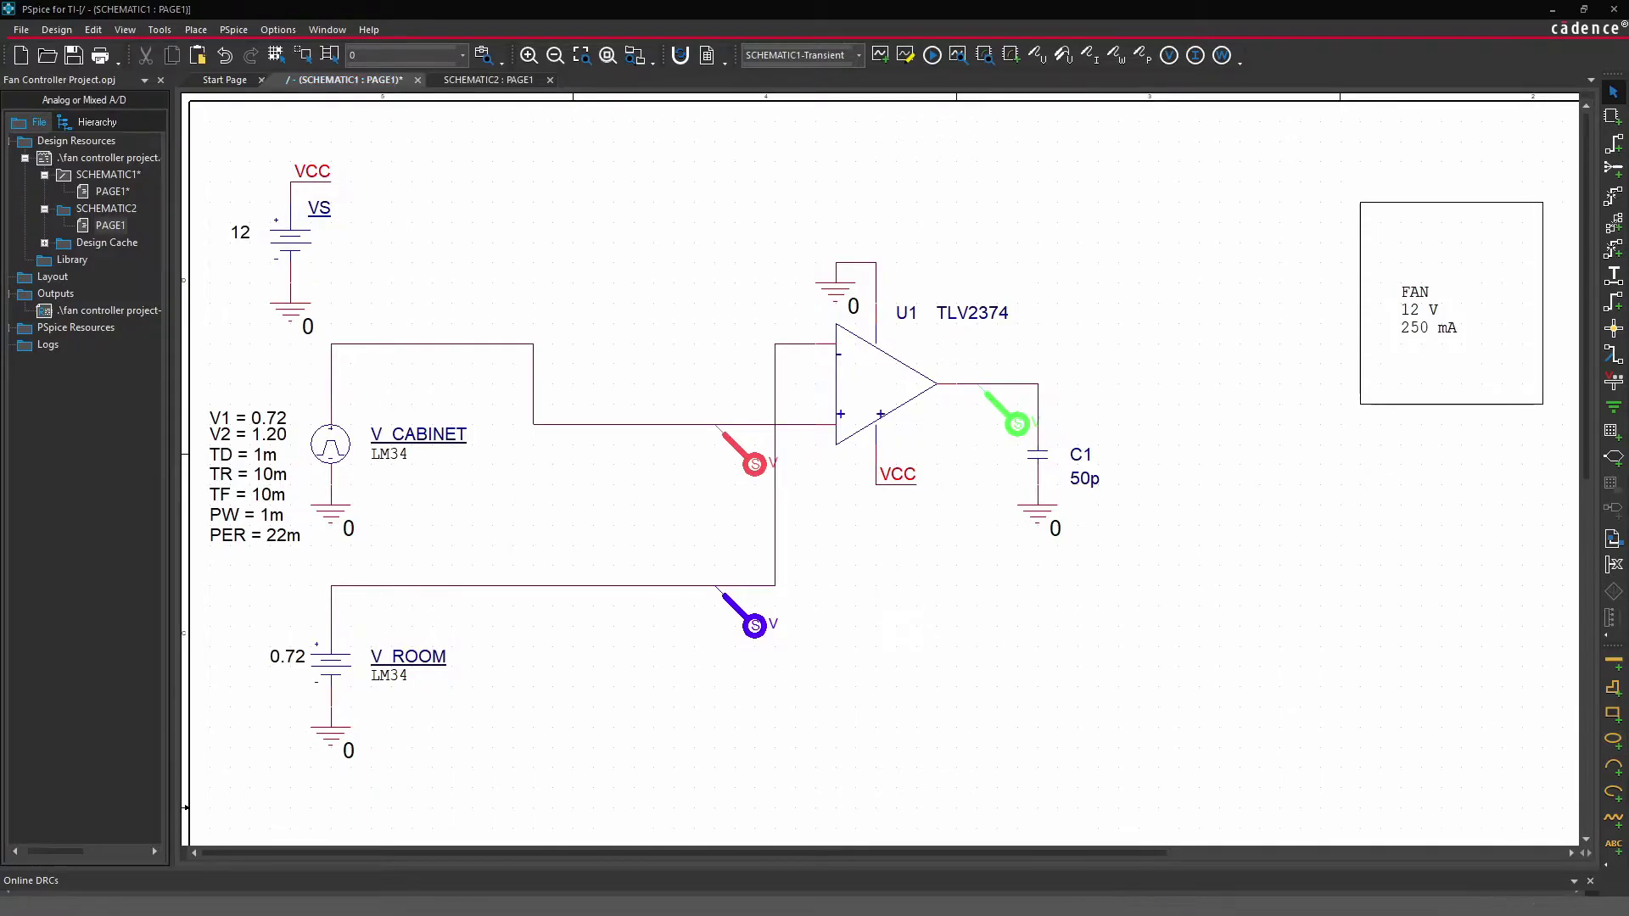
{"action": "key", "text": "alt+Tab"}
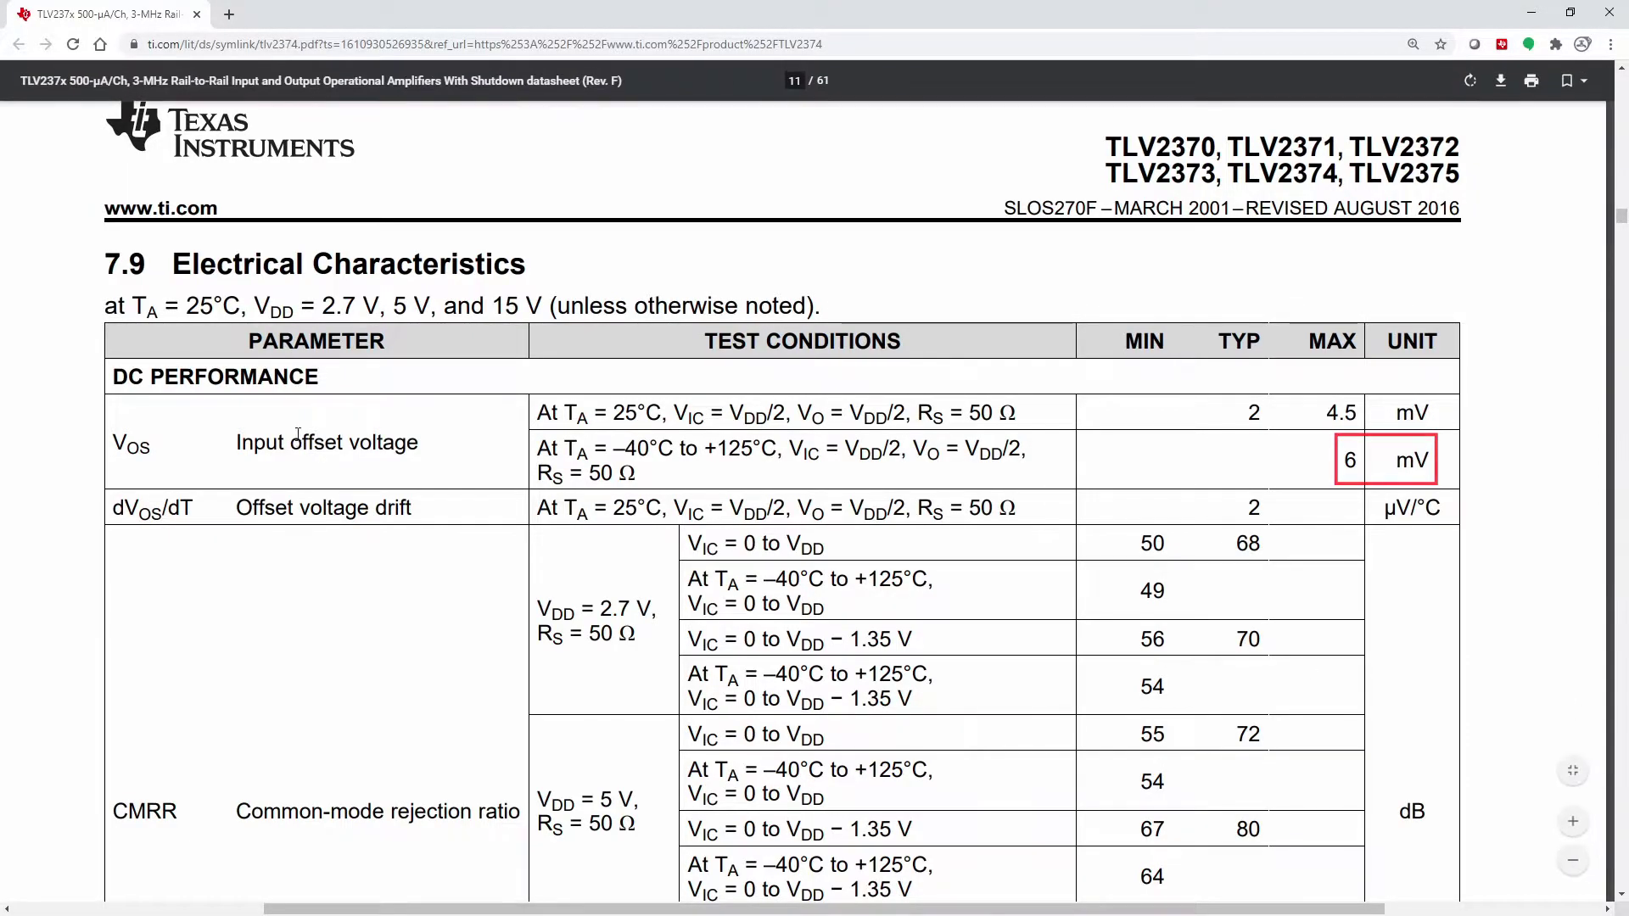
Minimize Chrome after checking the TLV2374's 6 mV maximum input offset voltage
{"action": "left_click", "coordinate": [1531, 14]}
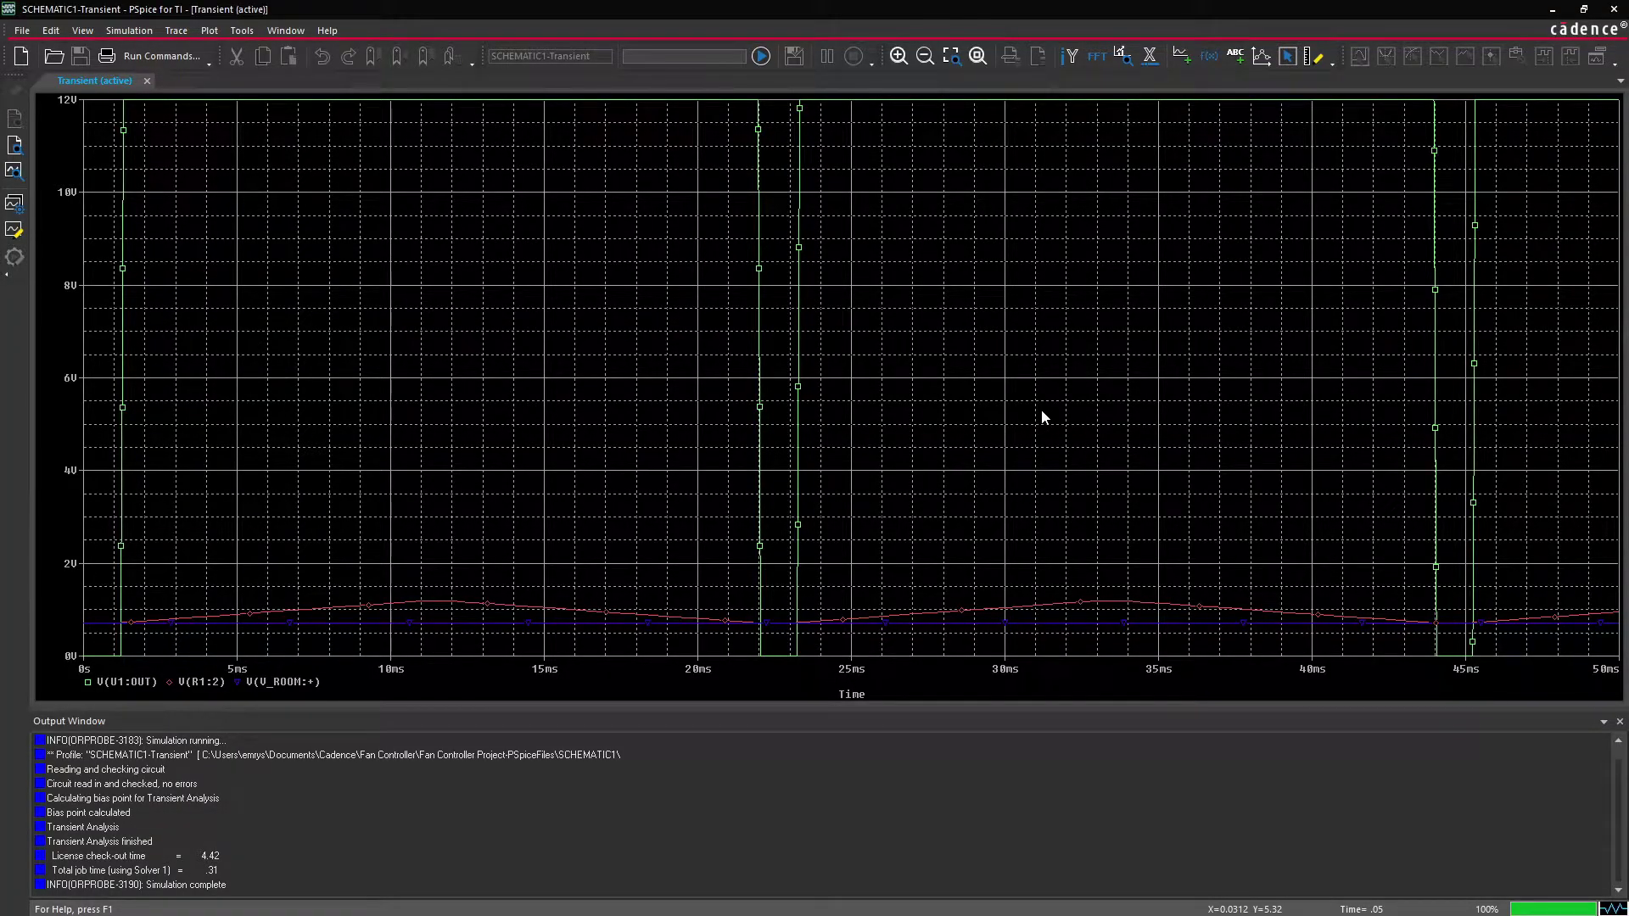
Switch from the waveform viewer back to the Capture schematic
{"action": "key", "text": "alt+Tab"}
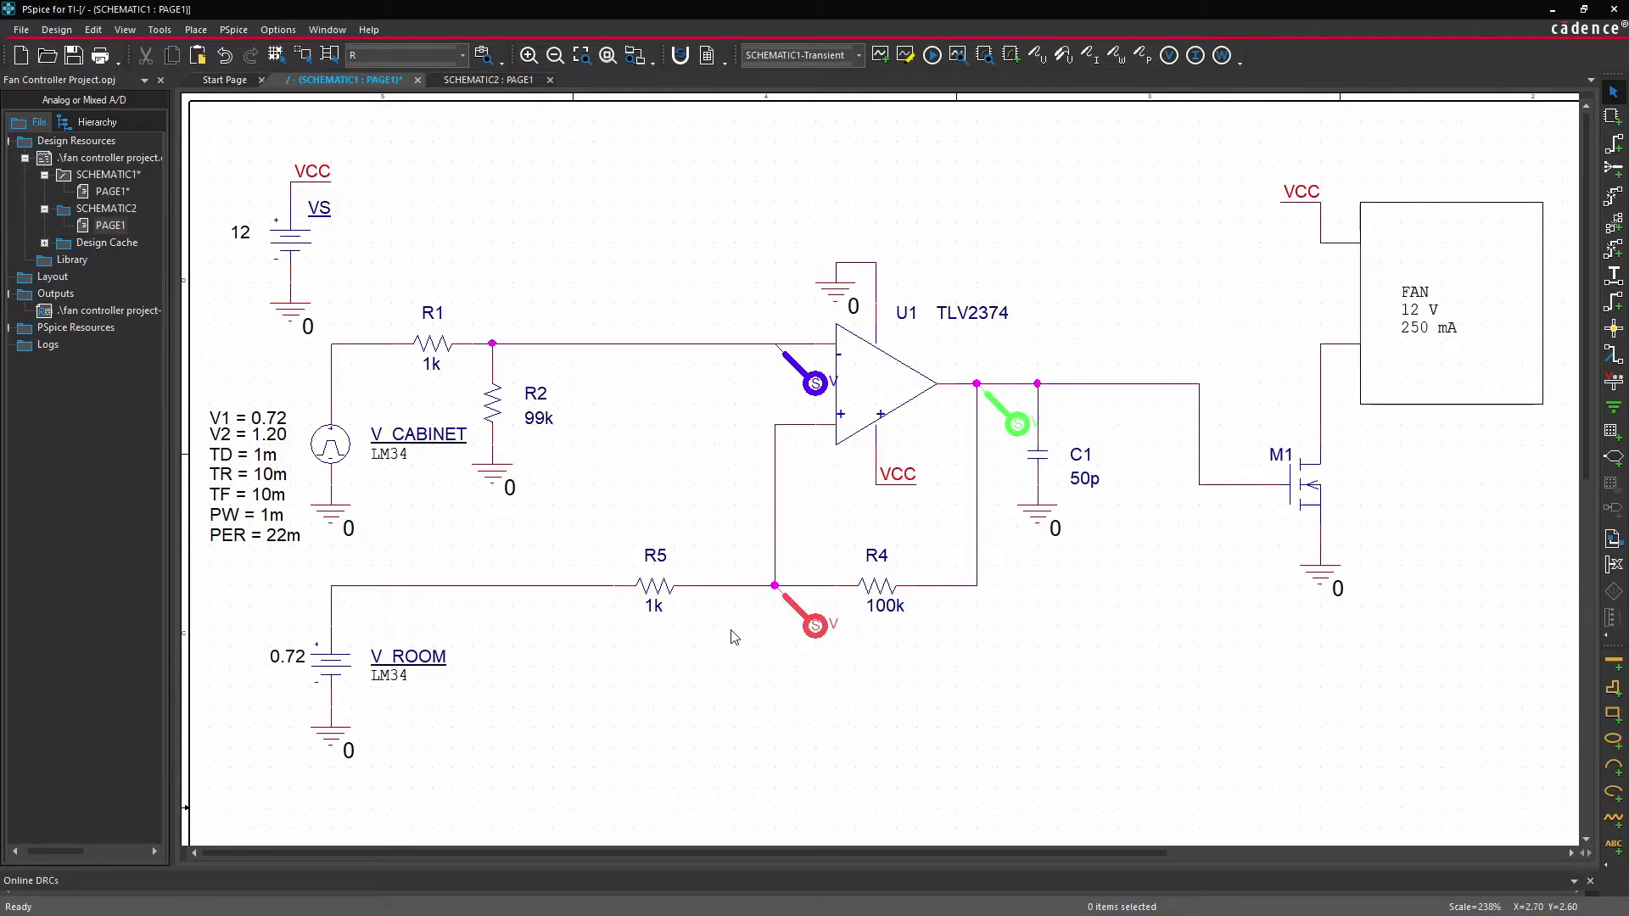
Rerun PSpice and zoom twice into the 22–26 ms switching region of the traces
{"action": "left_click", "coordinate": [931, 54]}
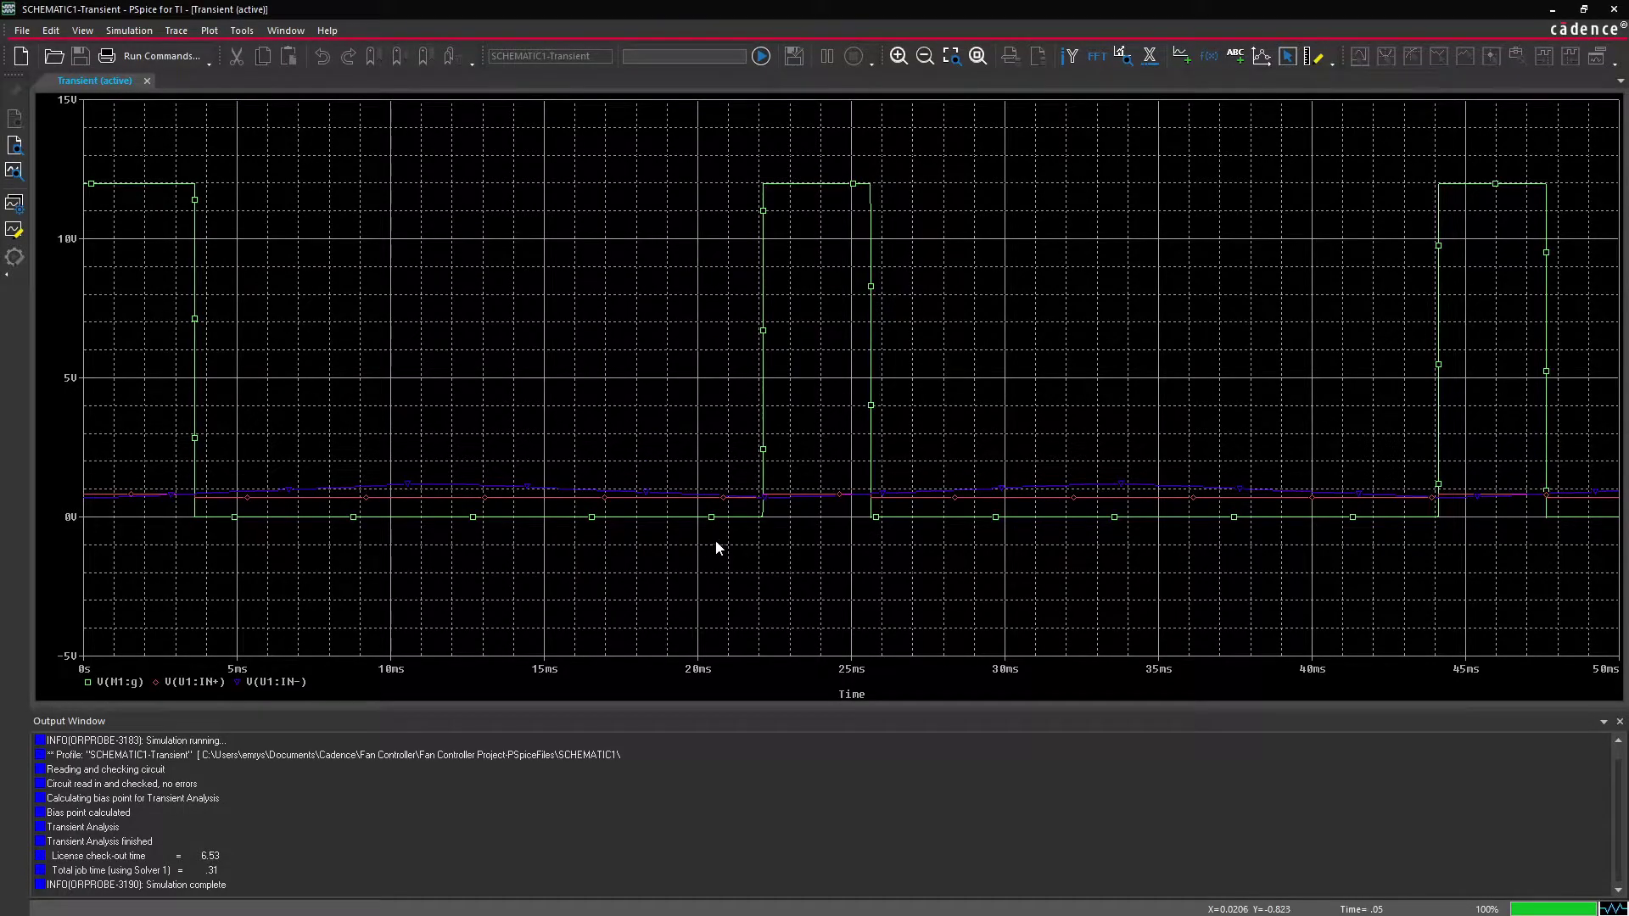
{"action": "left_click", "coordinate": [951, 55]}
{"action": "left_click_drag", "start_coordinate": [749, 485], "coordinate": [886, 502]}
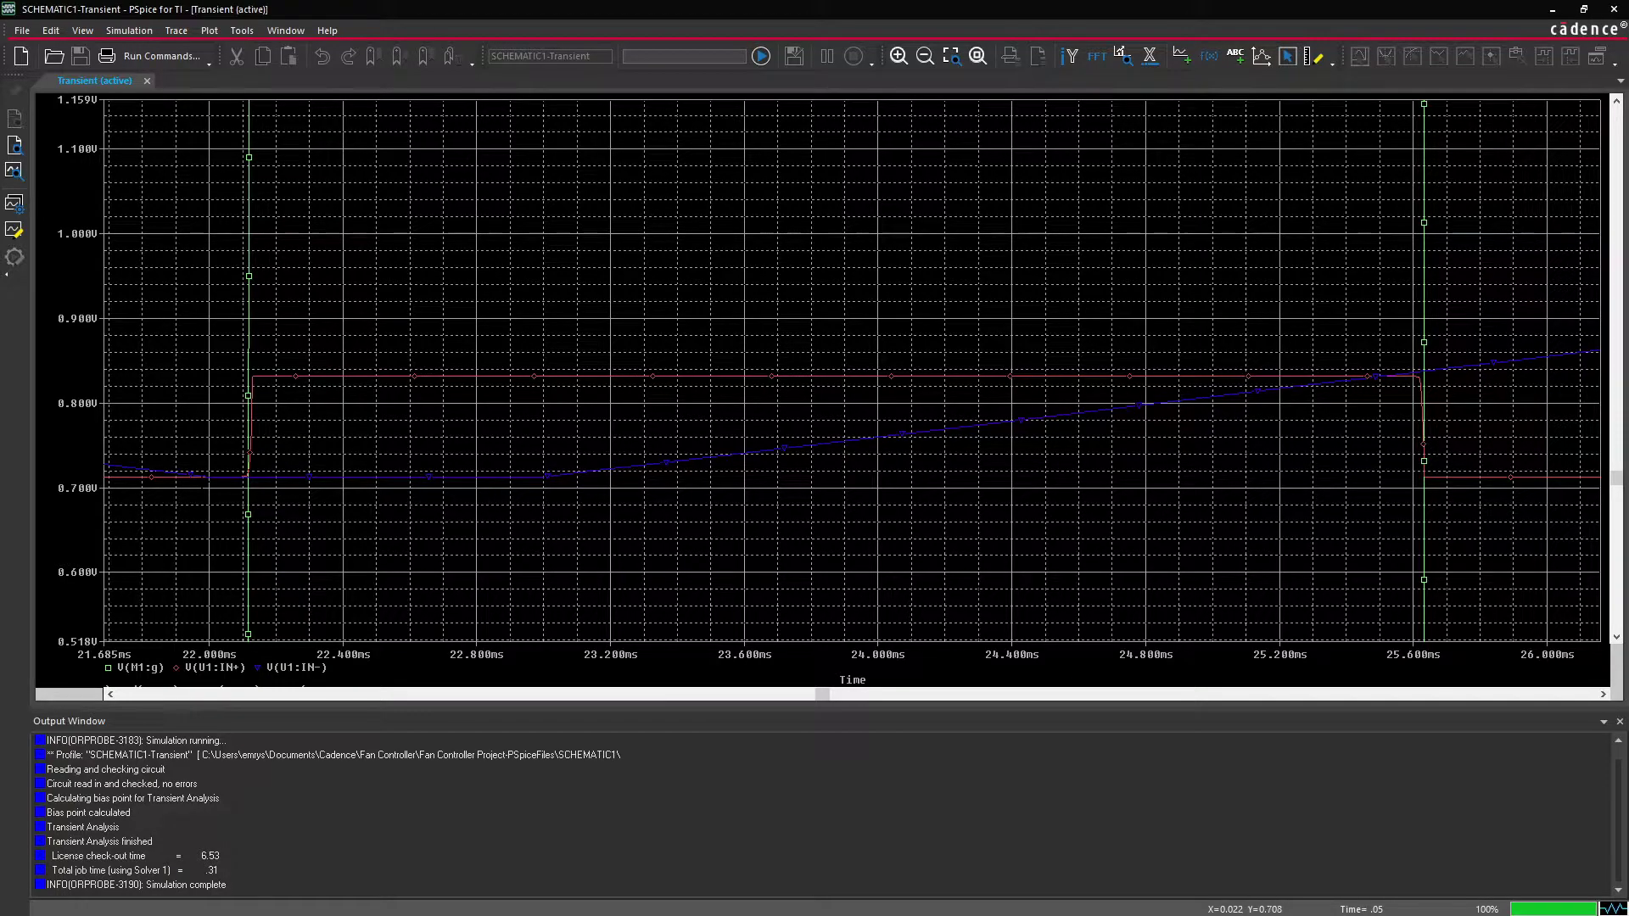
{"action": "left_click_drag", "start_coordinate": [203, 482], "coordinate": [1474, 366]}
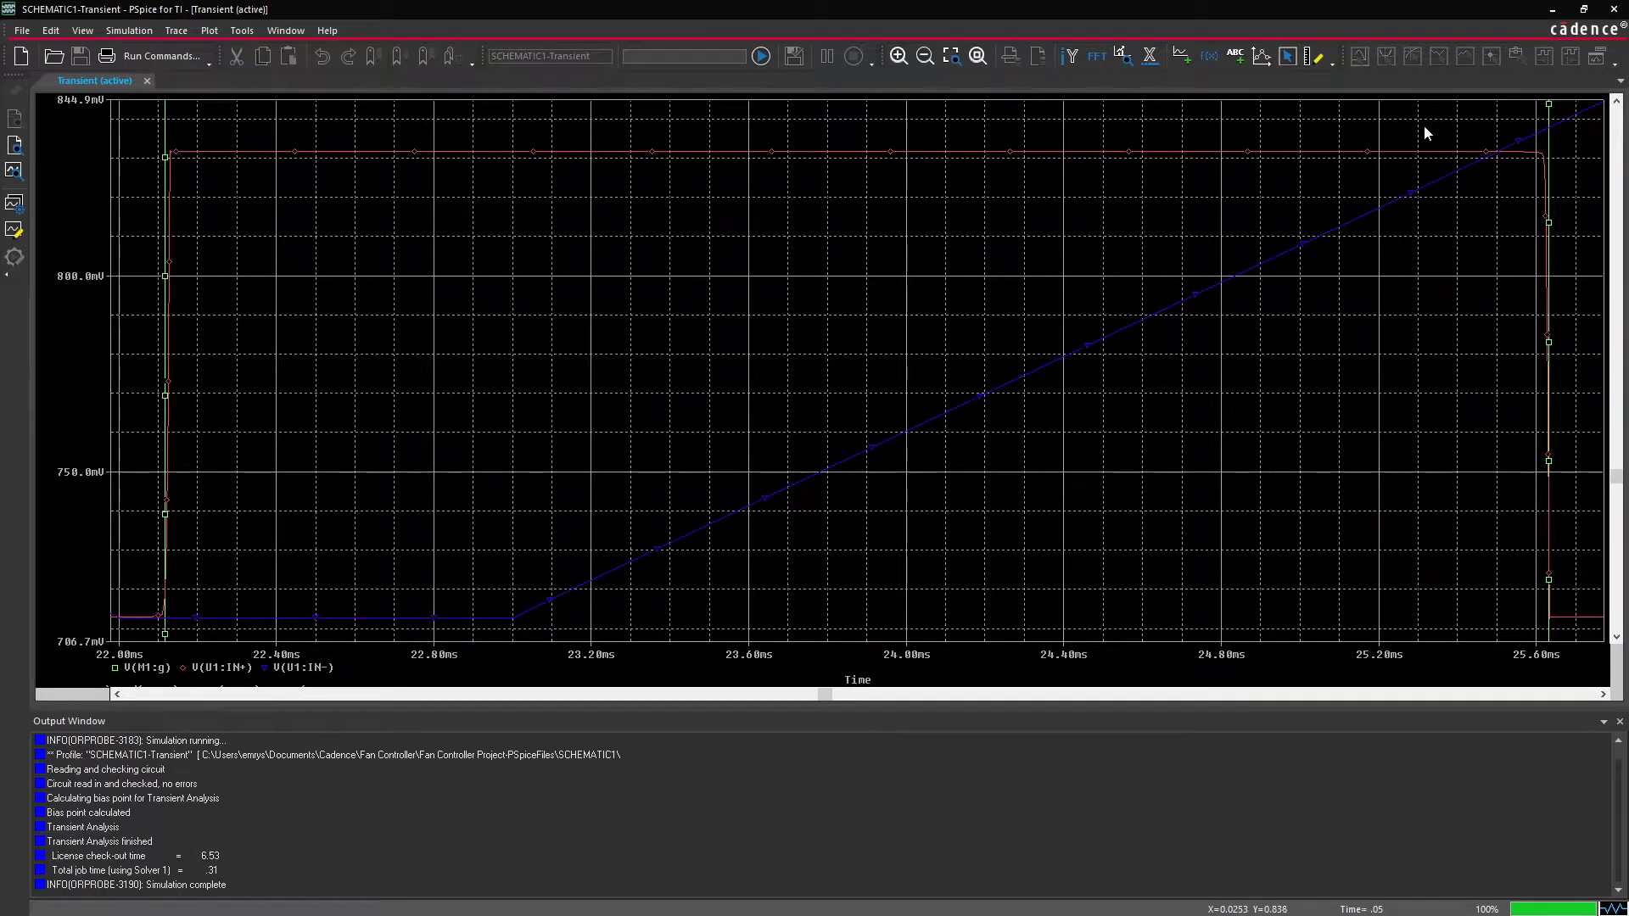
Rerun the simulation with the R1 4.7k / R2 100k divider and review the waveforms
{"action": "key", "text": "alt+Tab"}
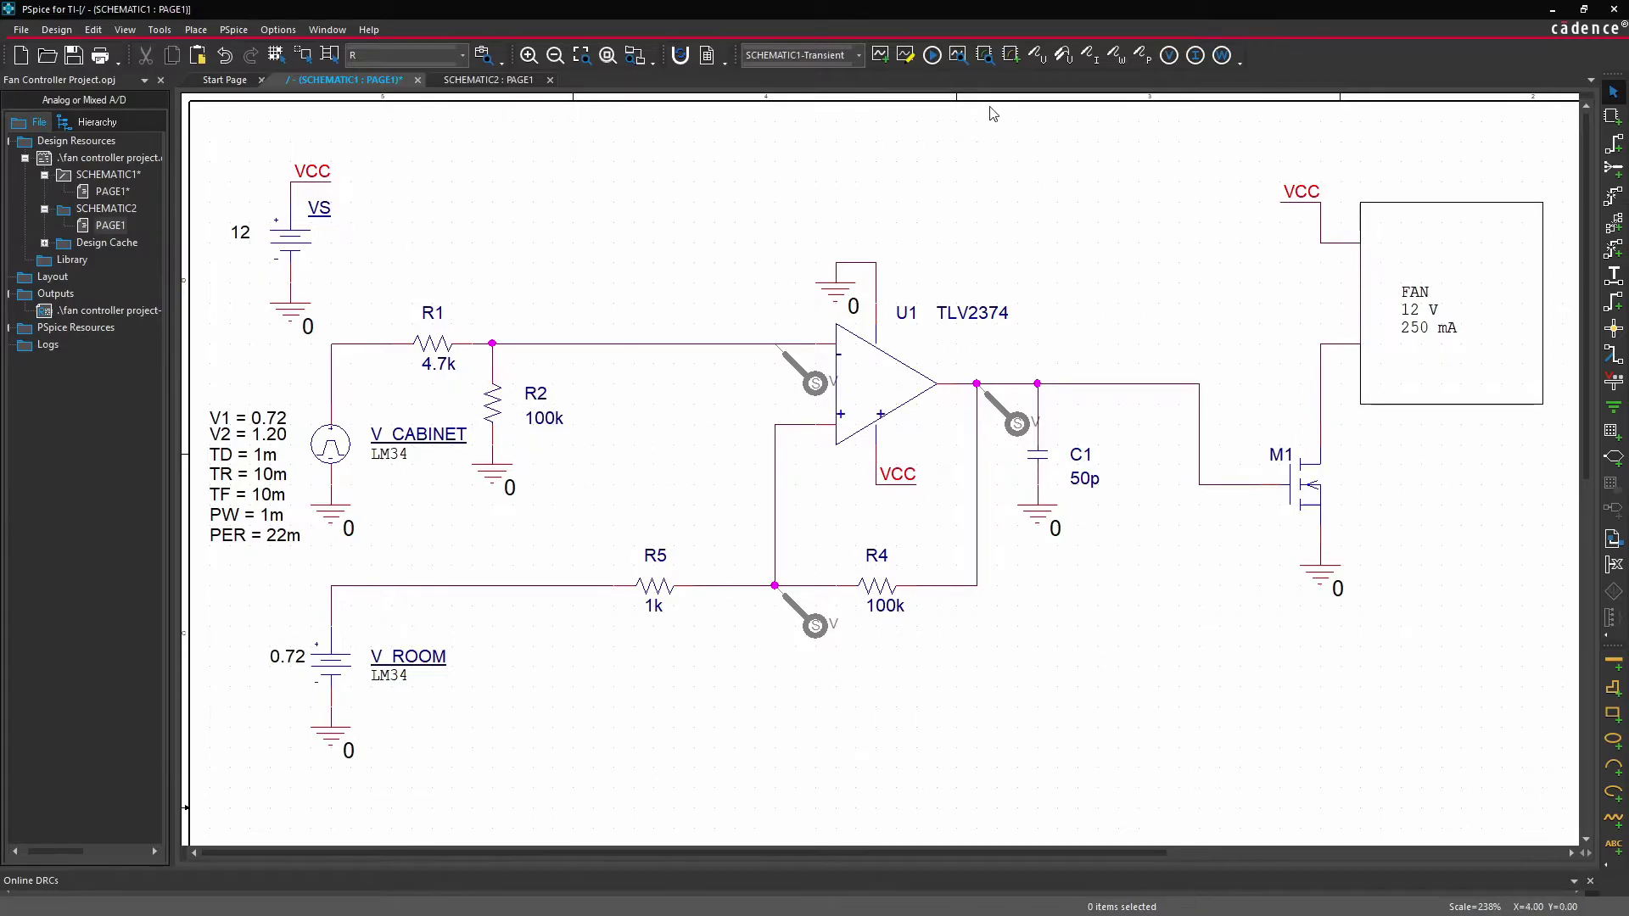
{"action": "left_click", "coordinate": [932, 54]}
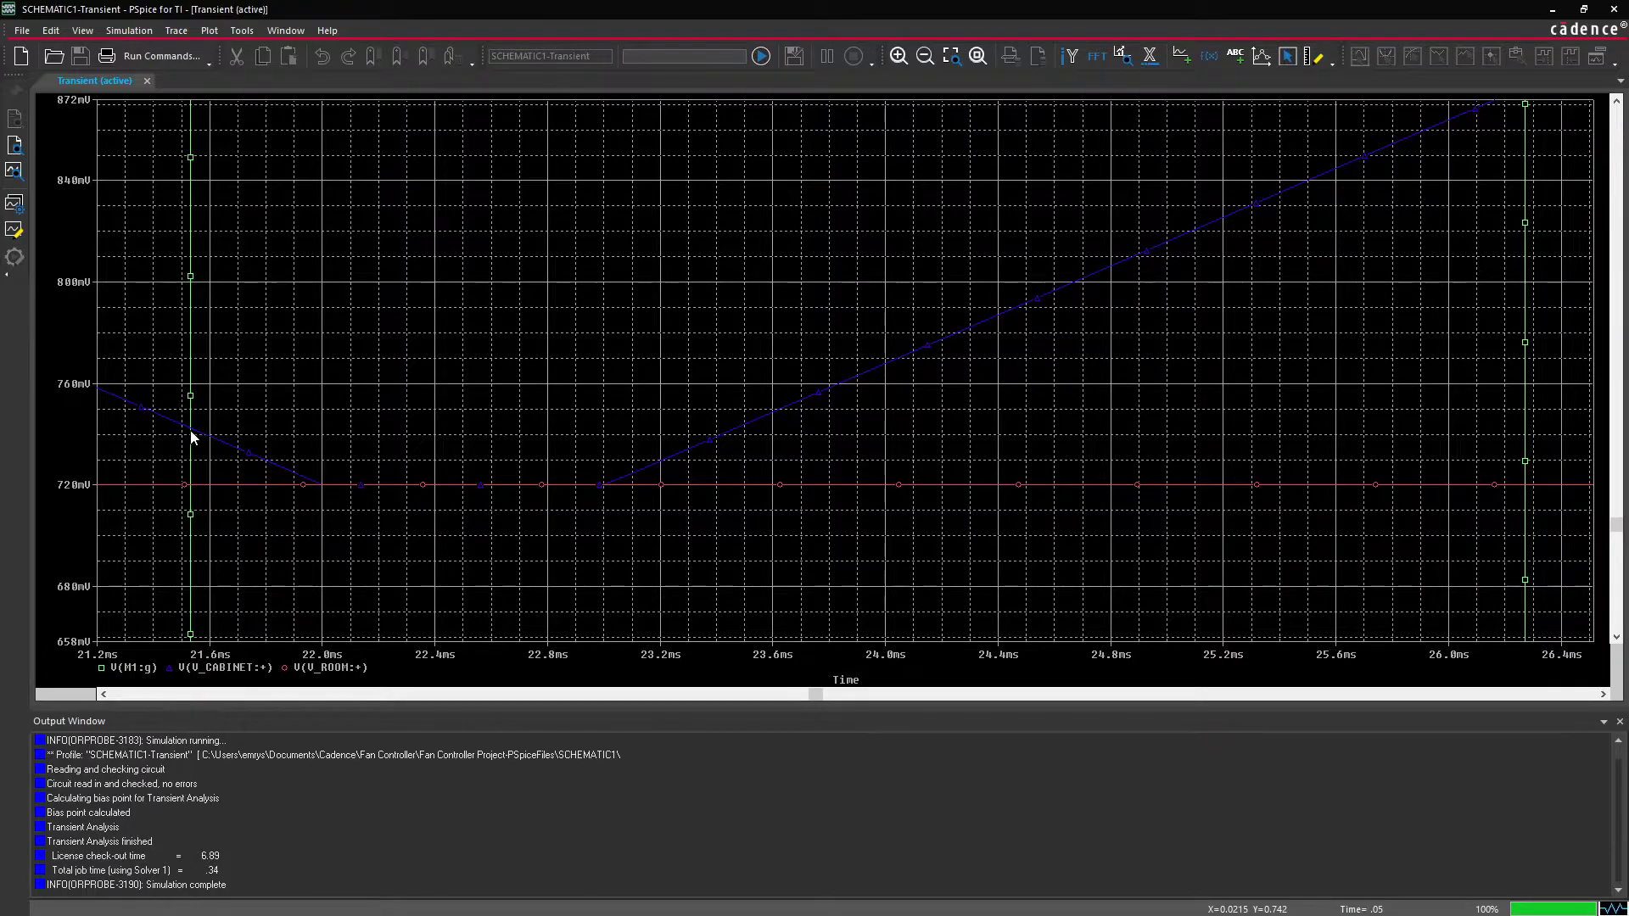
{"action": "scroll", "coordinate": [1552, 149], "scroll_direction": "up", "scroll_amount": 1}
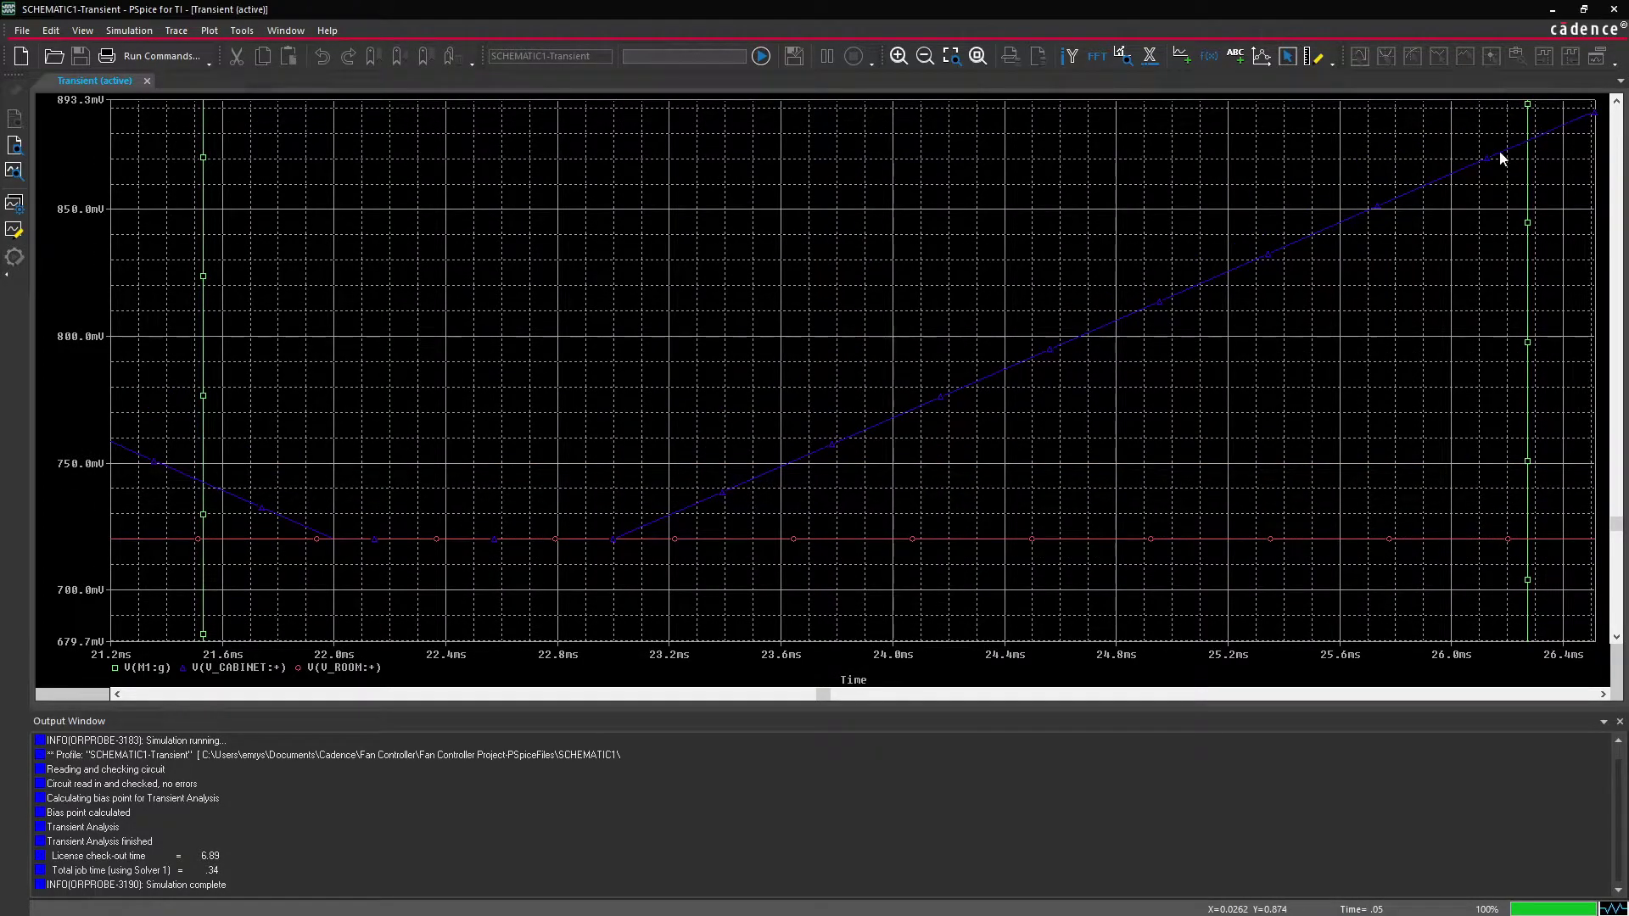
{"action": "key", "text": "alt+Tab"}
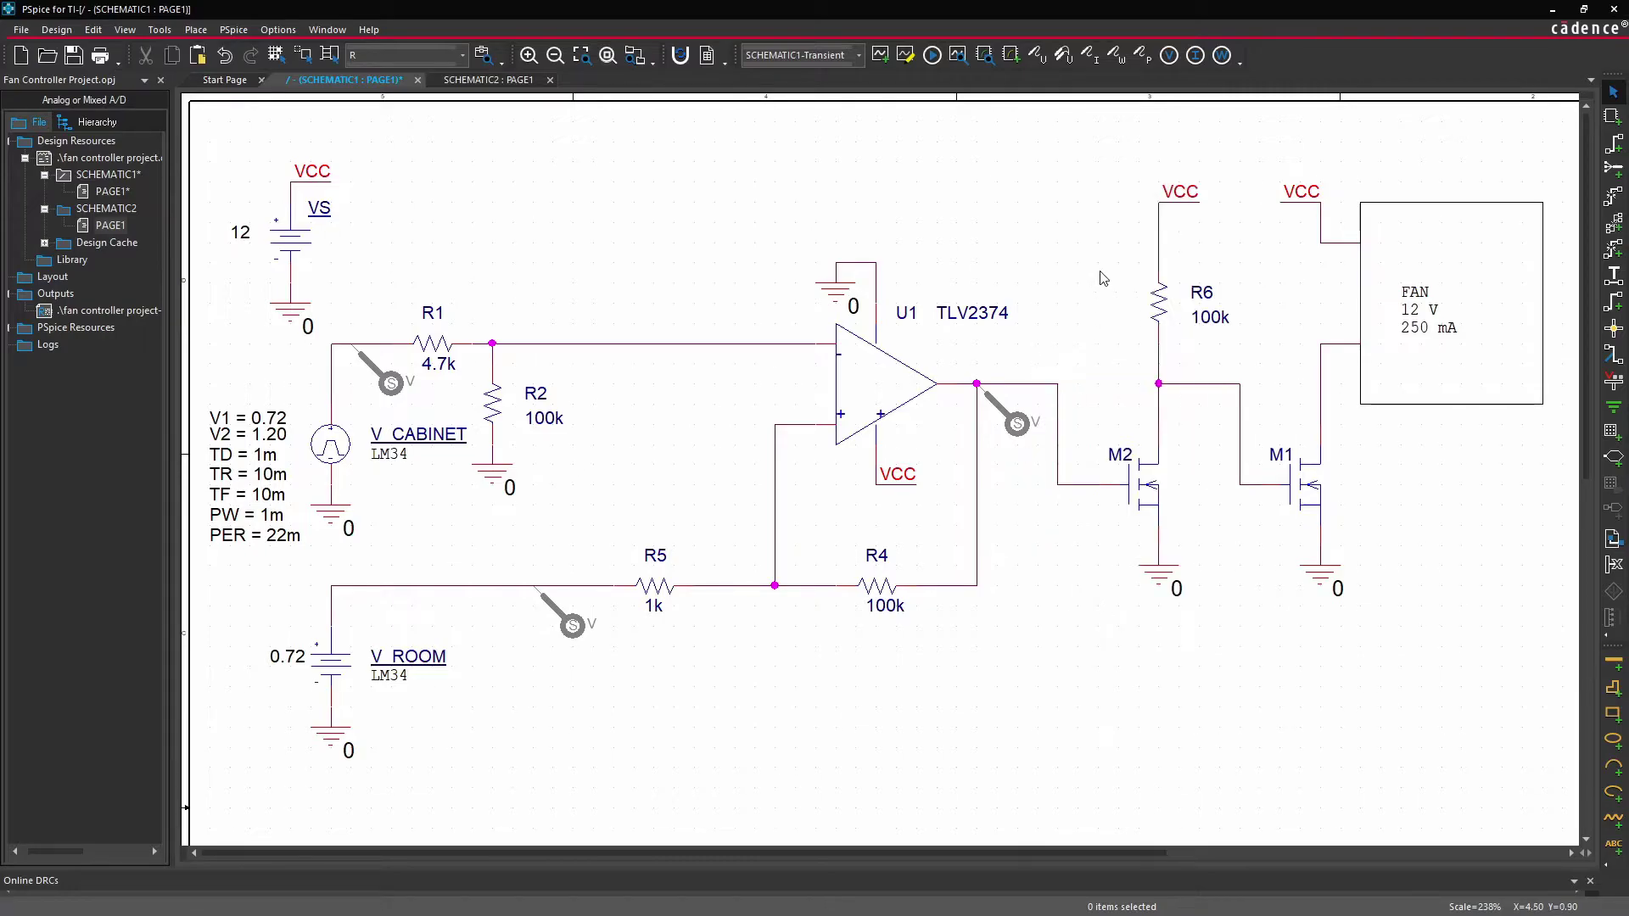
Set M1's gate pull-up R6 to 10k and re-run the transient simulation with F11
{"action": "left_click_drag", "start_coordinate": [1083, 169], "coordinate": [1220, 648]}
{"action": "left_click", "coordinate": [1093, 648]}
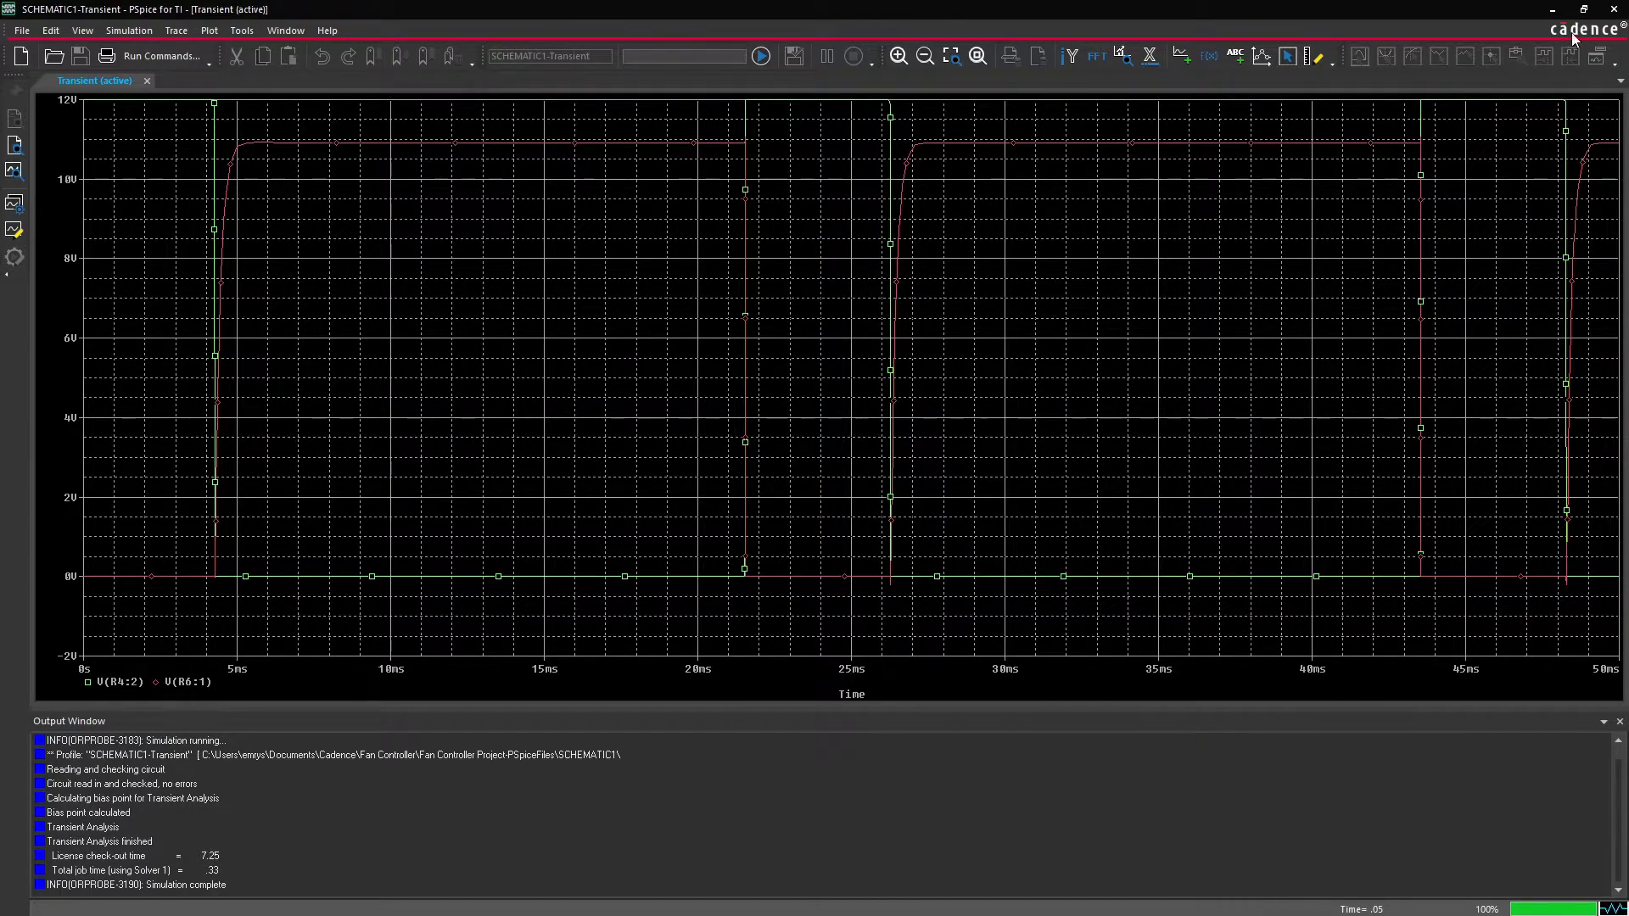
{"action": "left_click", "coordinate": [1614, 9]}
{"action": "double_click", "coordinate": [1209, 316]}
{"action": "type", "text": "10k"}
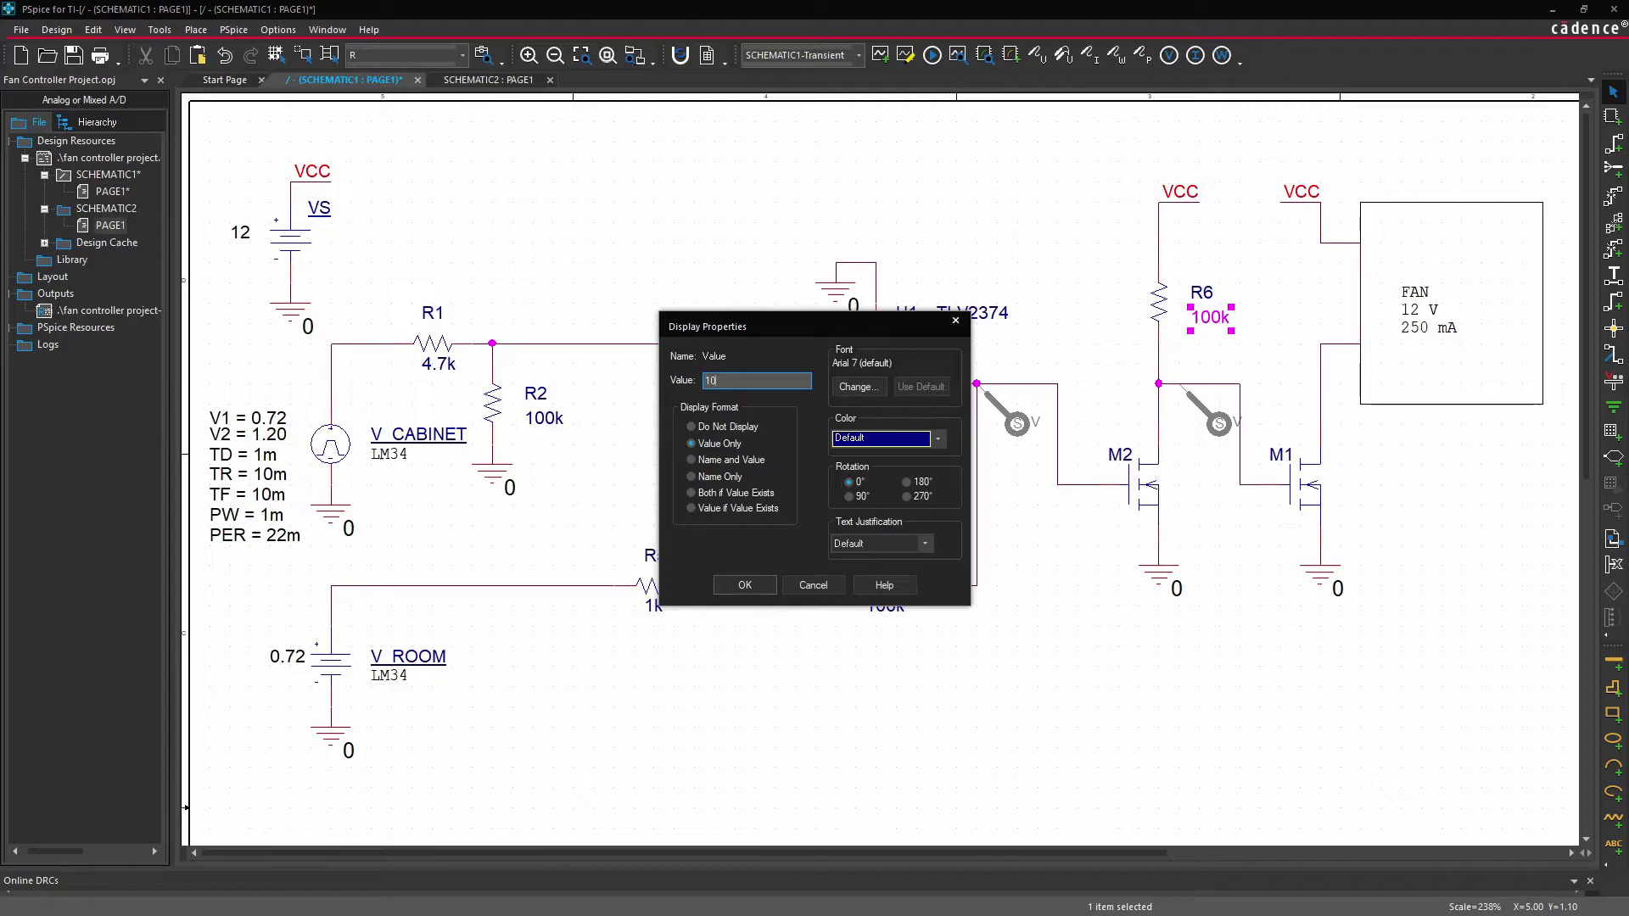
{"action": "key", "text": "Return"}
{"action": "key", "text": "F11"}
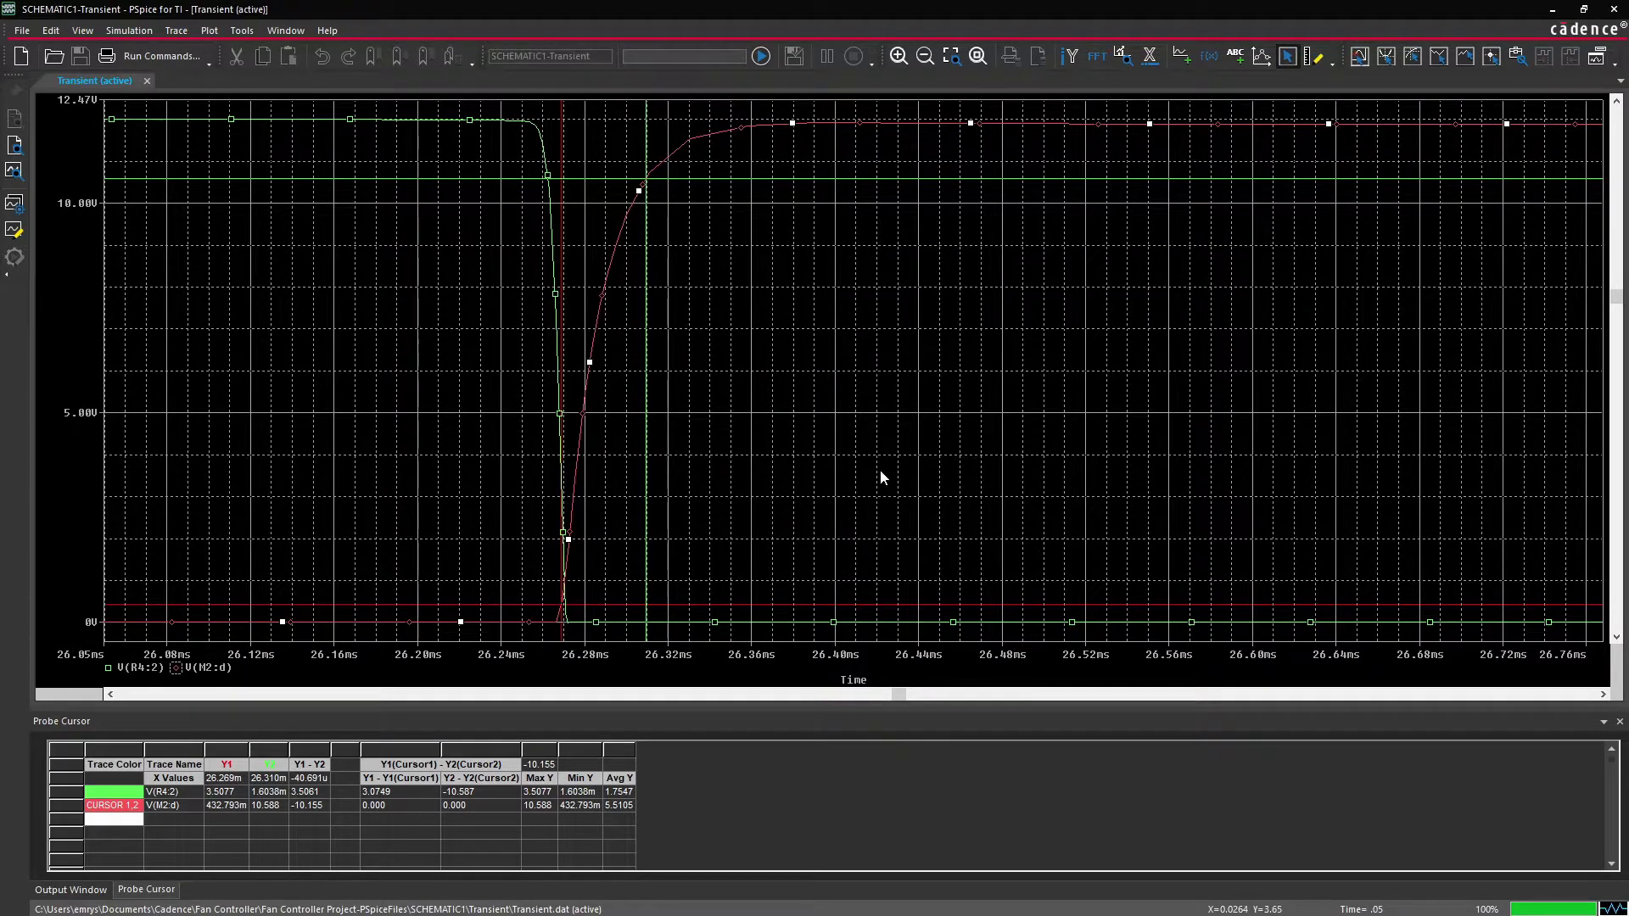
{"action": "key", "text": "alt+Tab"}
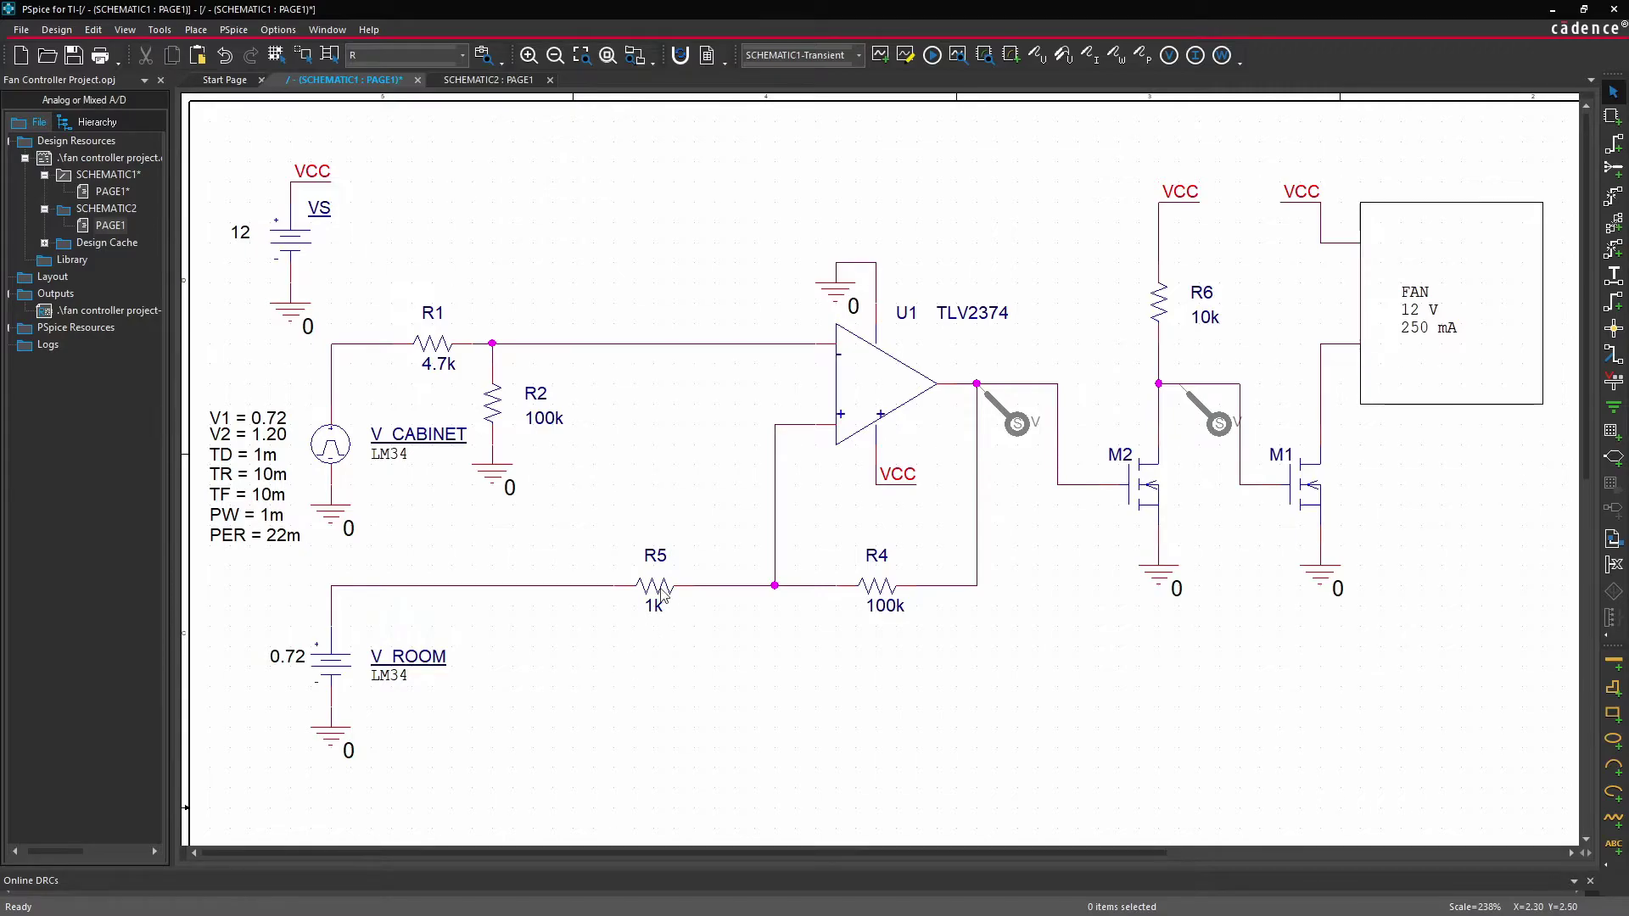
{"action": "left_click_drag", "start_coordinate": [637, 502], "coordinate": [696, 653]}
{"action": "left_click_drag", "start_coordinate": [393, 246], "coordinate": [449, 377]}
{"action": "left_click", "coordinate": [579, 273]}
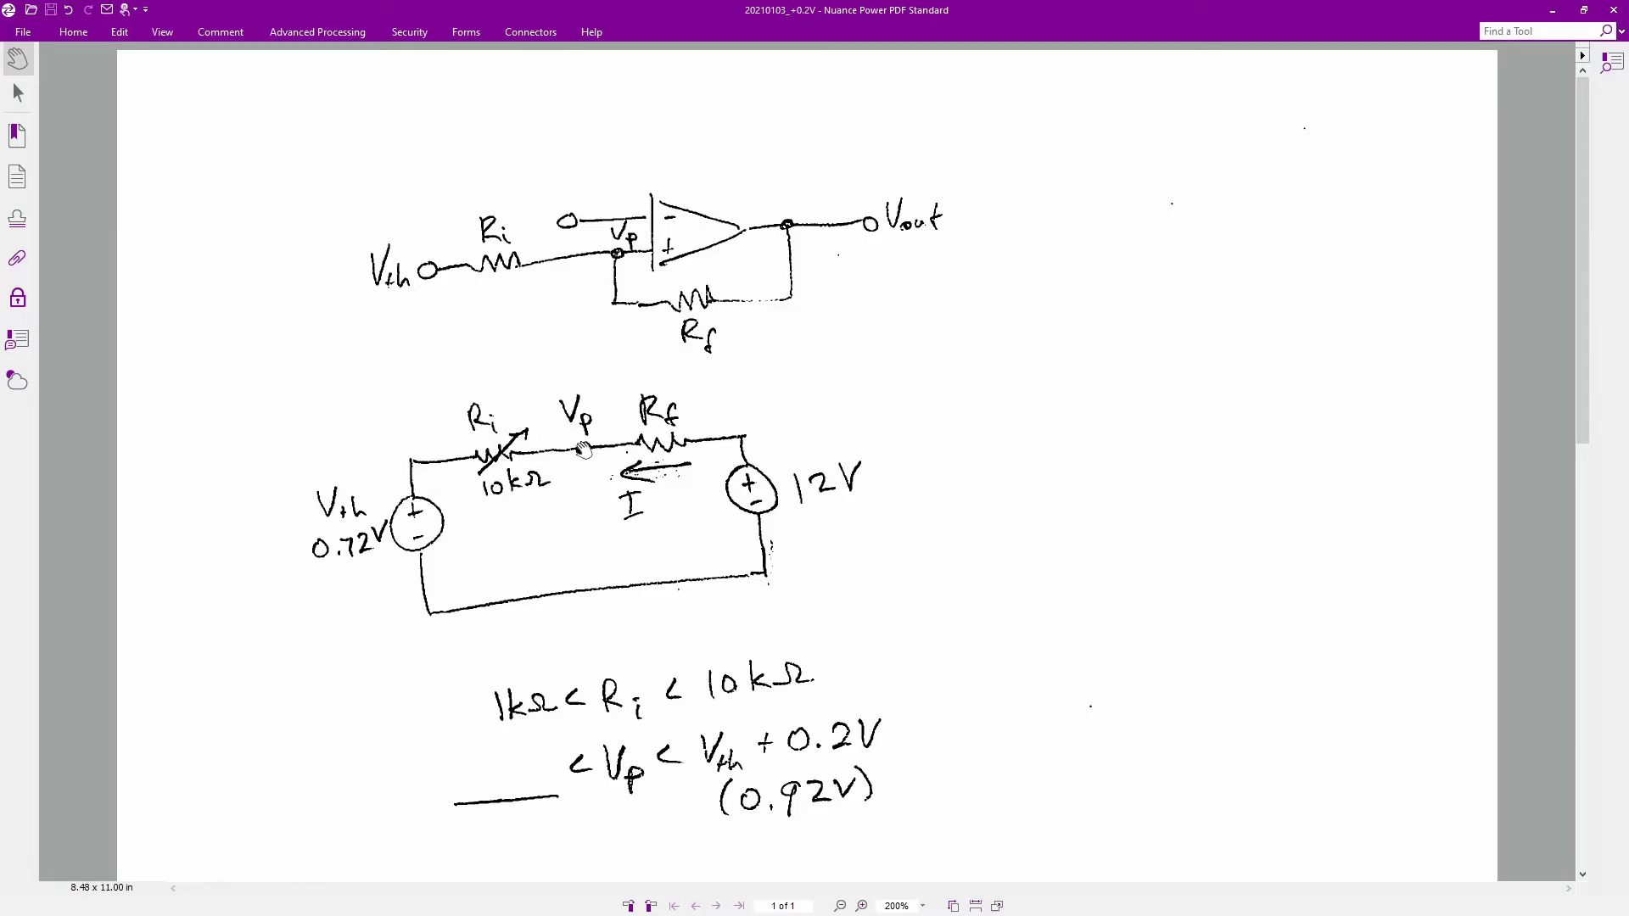
Scroll the hysteresis notes down to the Rf = 470kΩ and Vp = 0.744V results
{"action": "scroll", "coordinate": [589, 469], "scroll_direction": "down", "scroll_amount": 5}
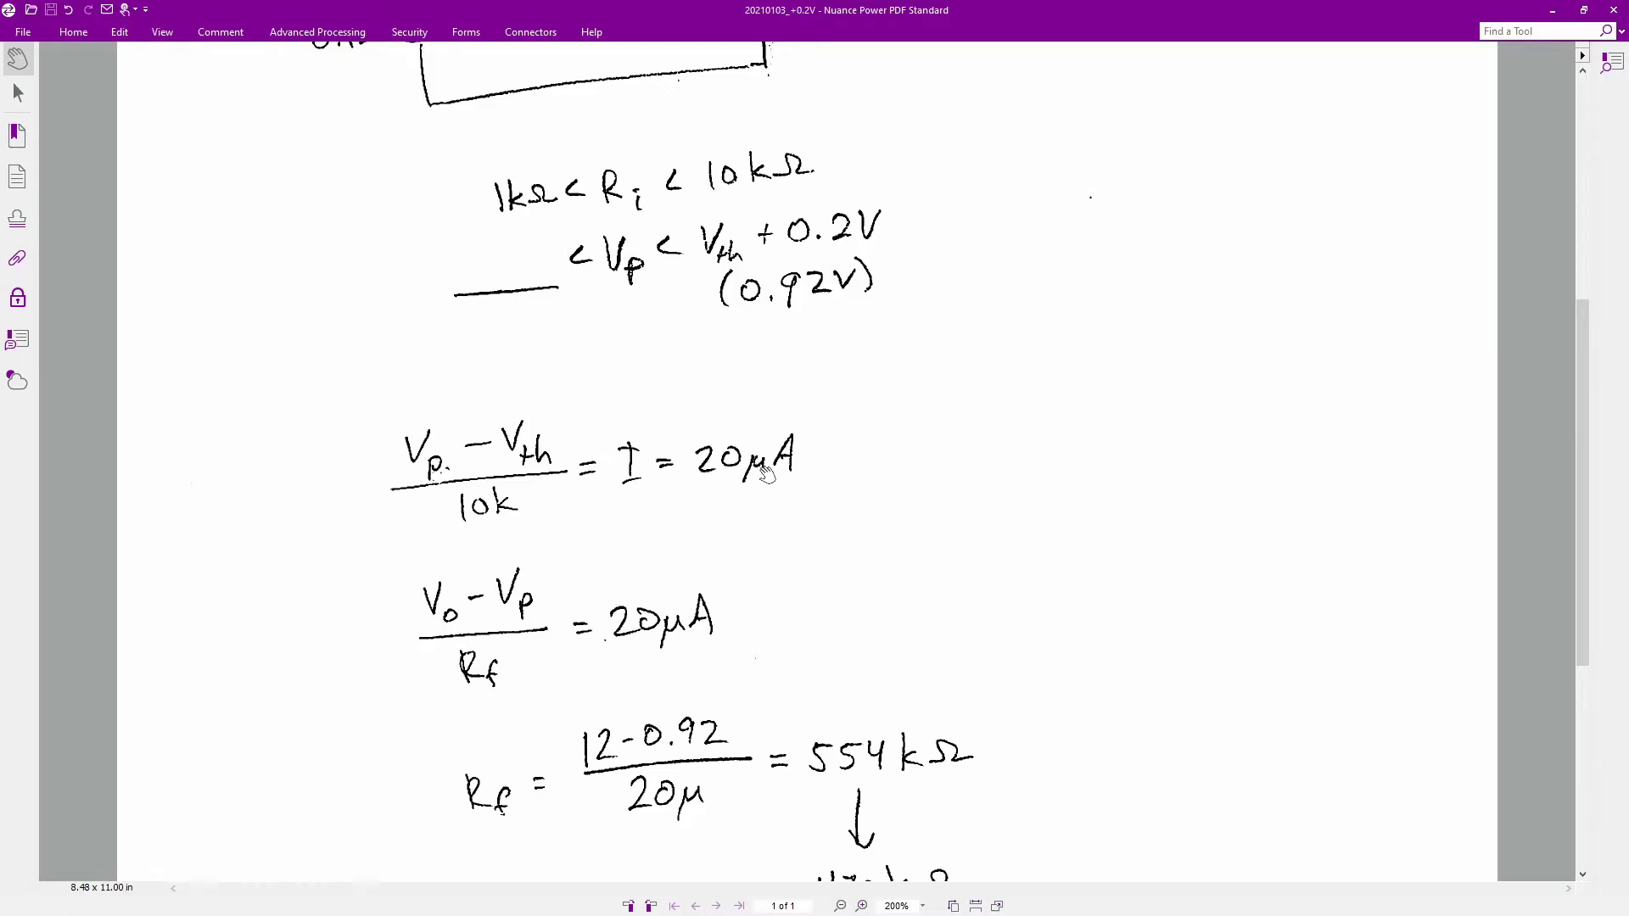
{"action": "scroll", "coordinate": [766, 472], "scroll_direction": "down", "scroll_amount": 3}
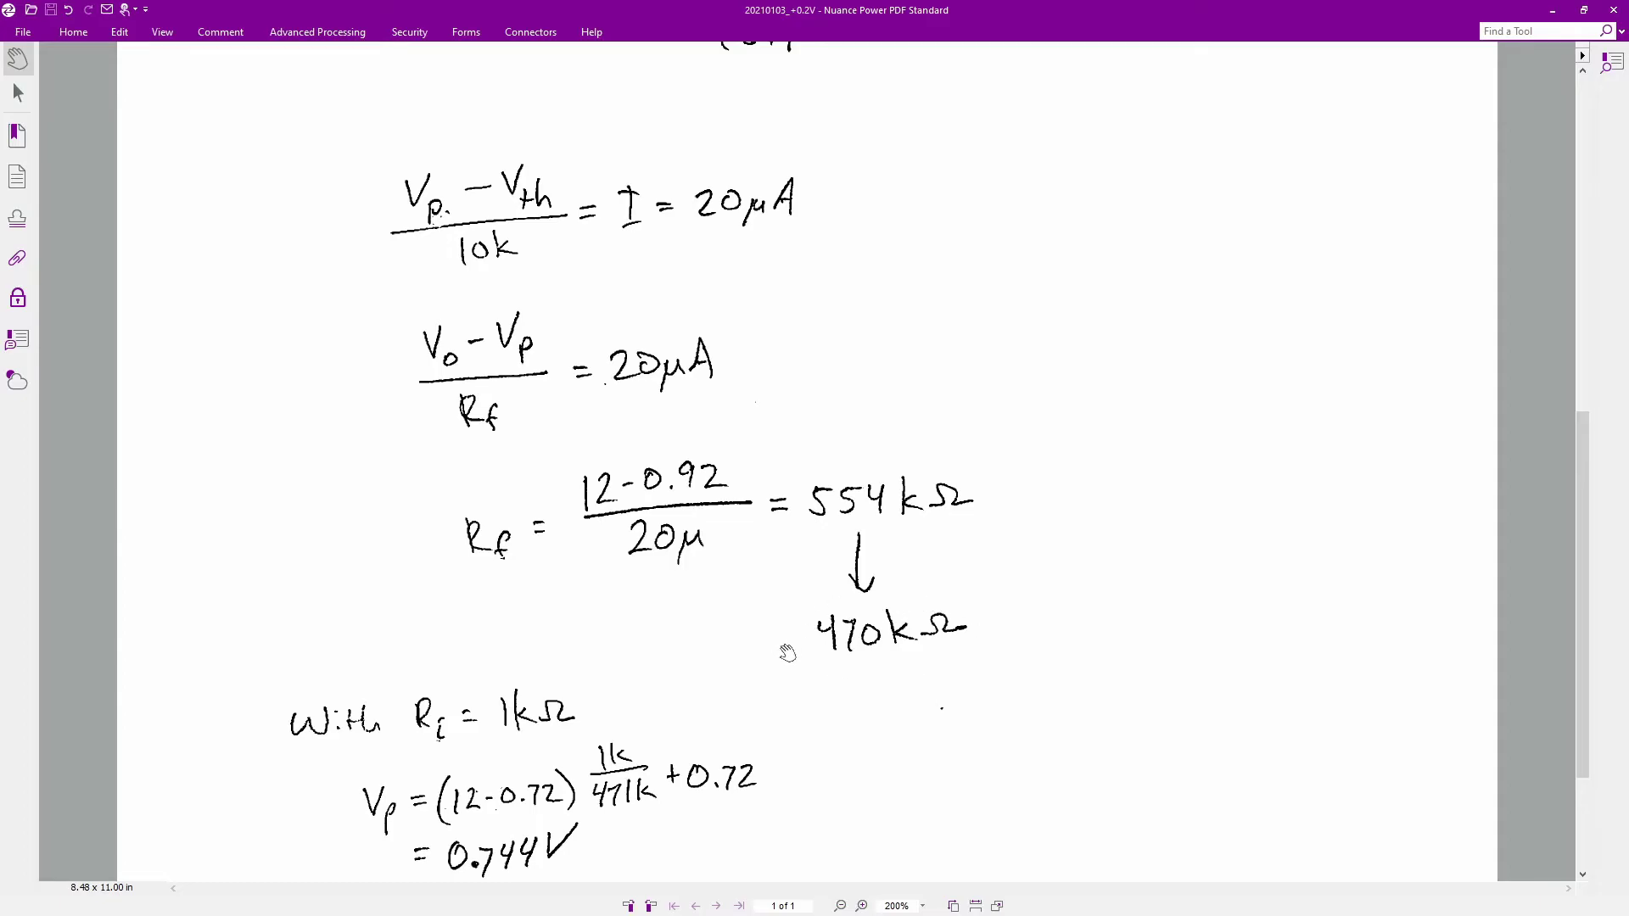
{"action": "scroll", "coordinate": [480, 472], "scroll_direction": "down", "scroll_amount": 3}
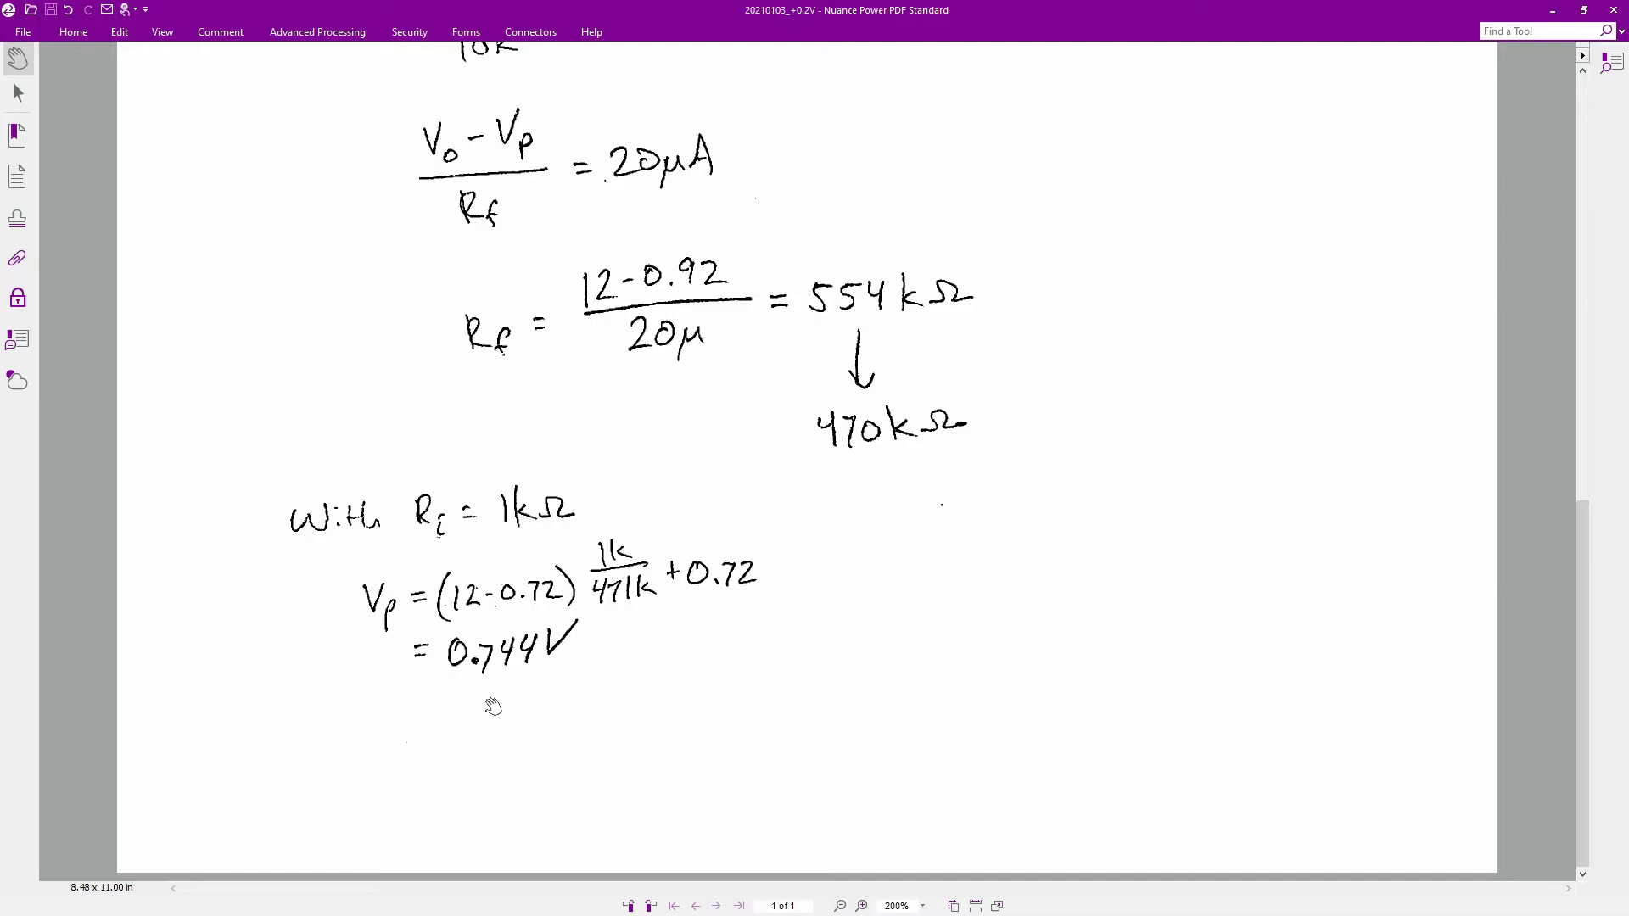
Return to the schematic and run the RVAL parametric simulation with F11
{"action": "key", "text": "alt+Tab"}
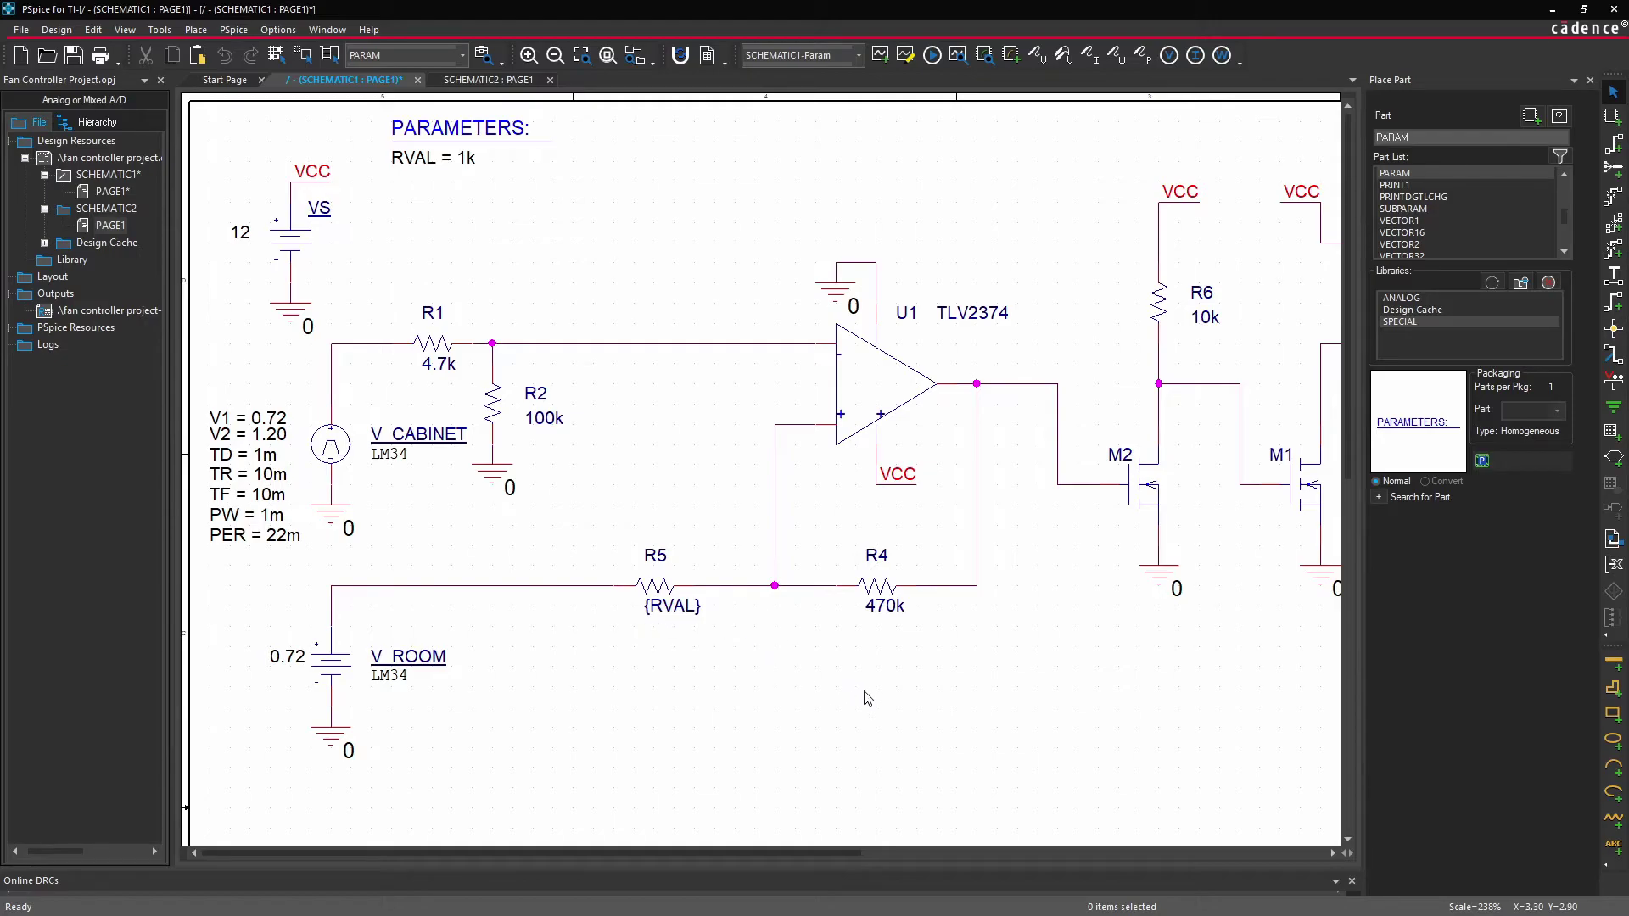
{"action": "key", "text": "F11"}
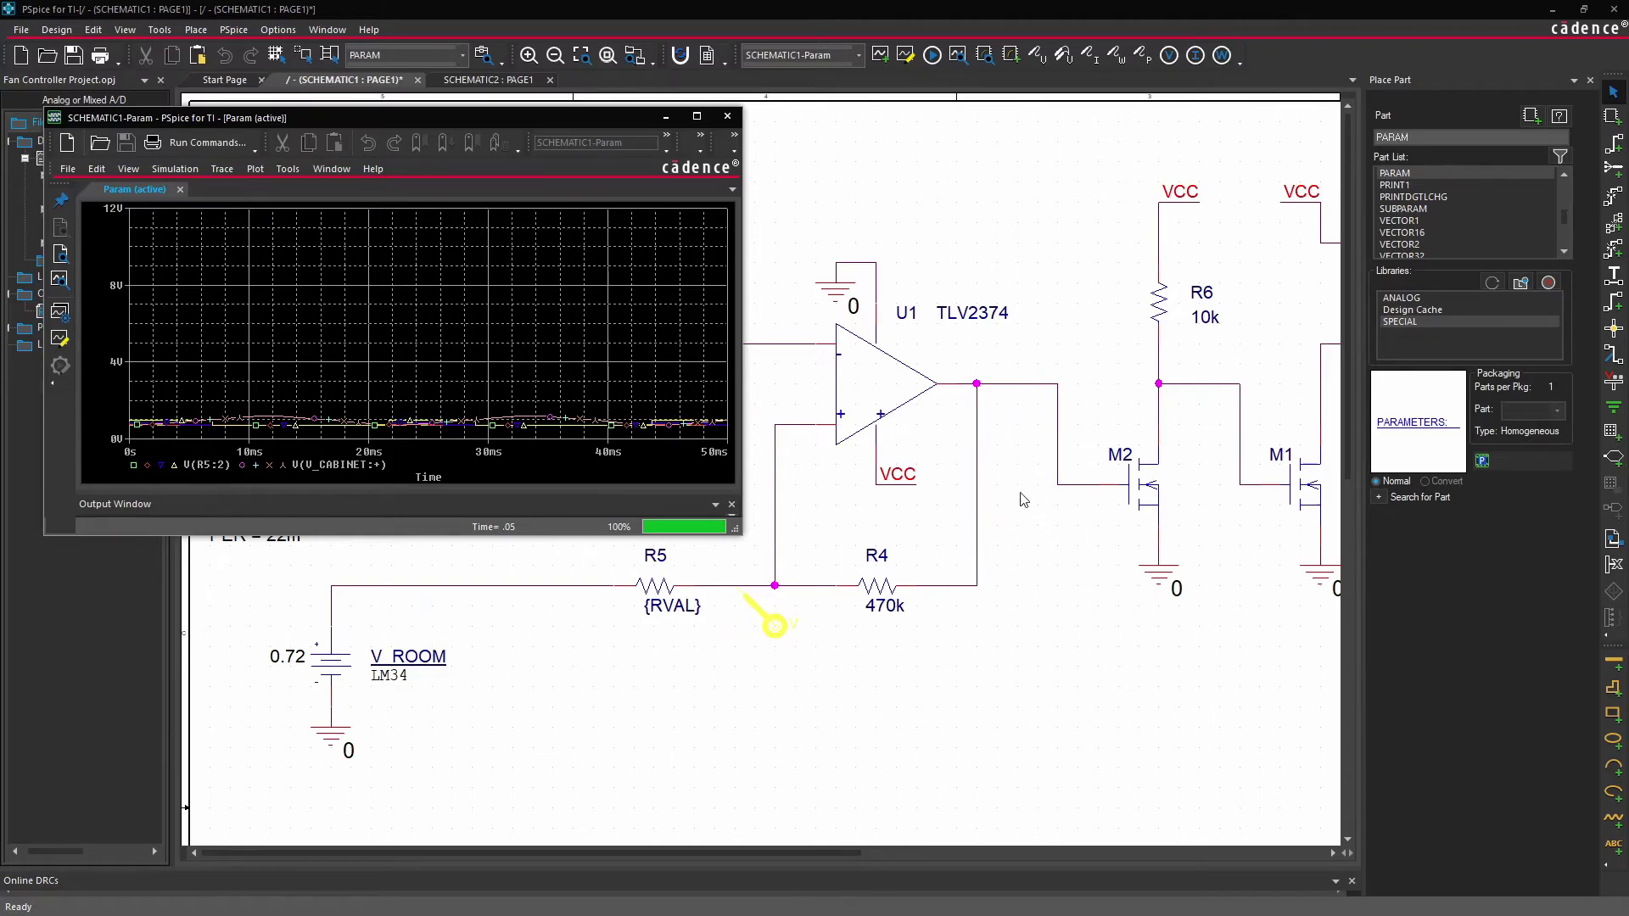
Close the waveform window and the part browser
{"action": "left_click", "coordinate": [817, 607]}
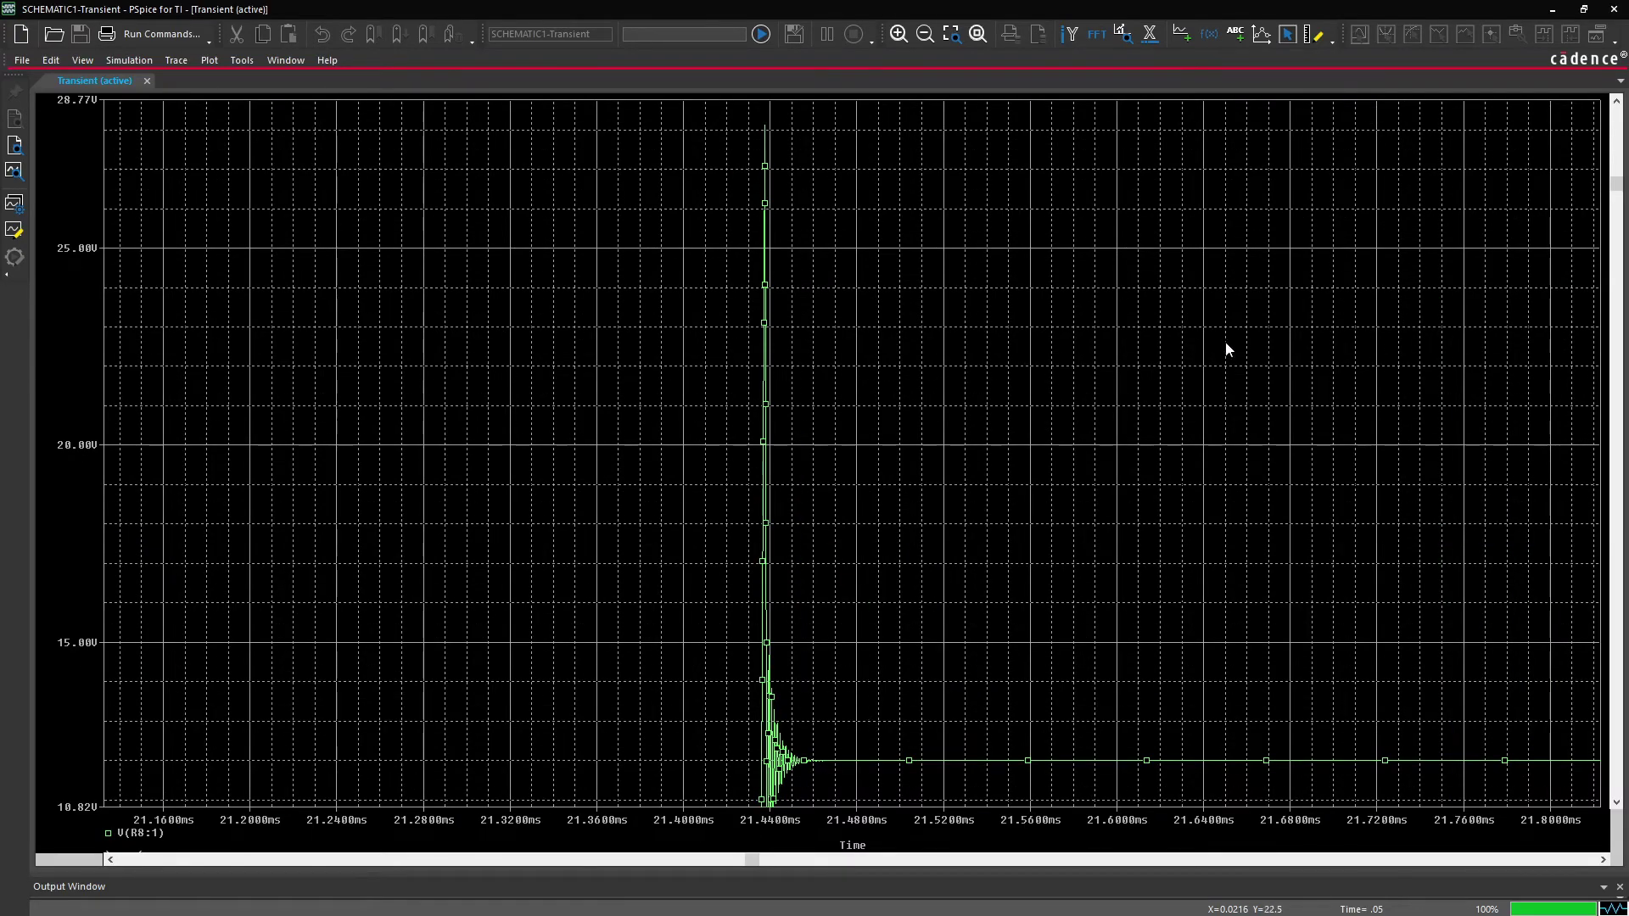
Return to the schematic, where RSW reads 100MEG with a probe at M1's drain
{"action": "key", "text": "alt+Tab"}
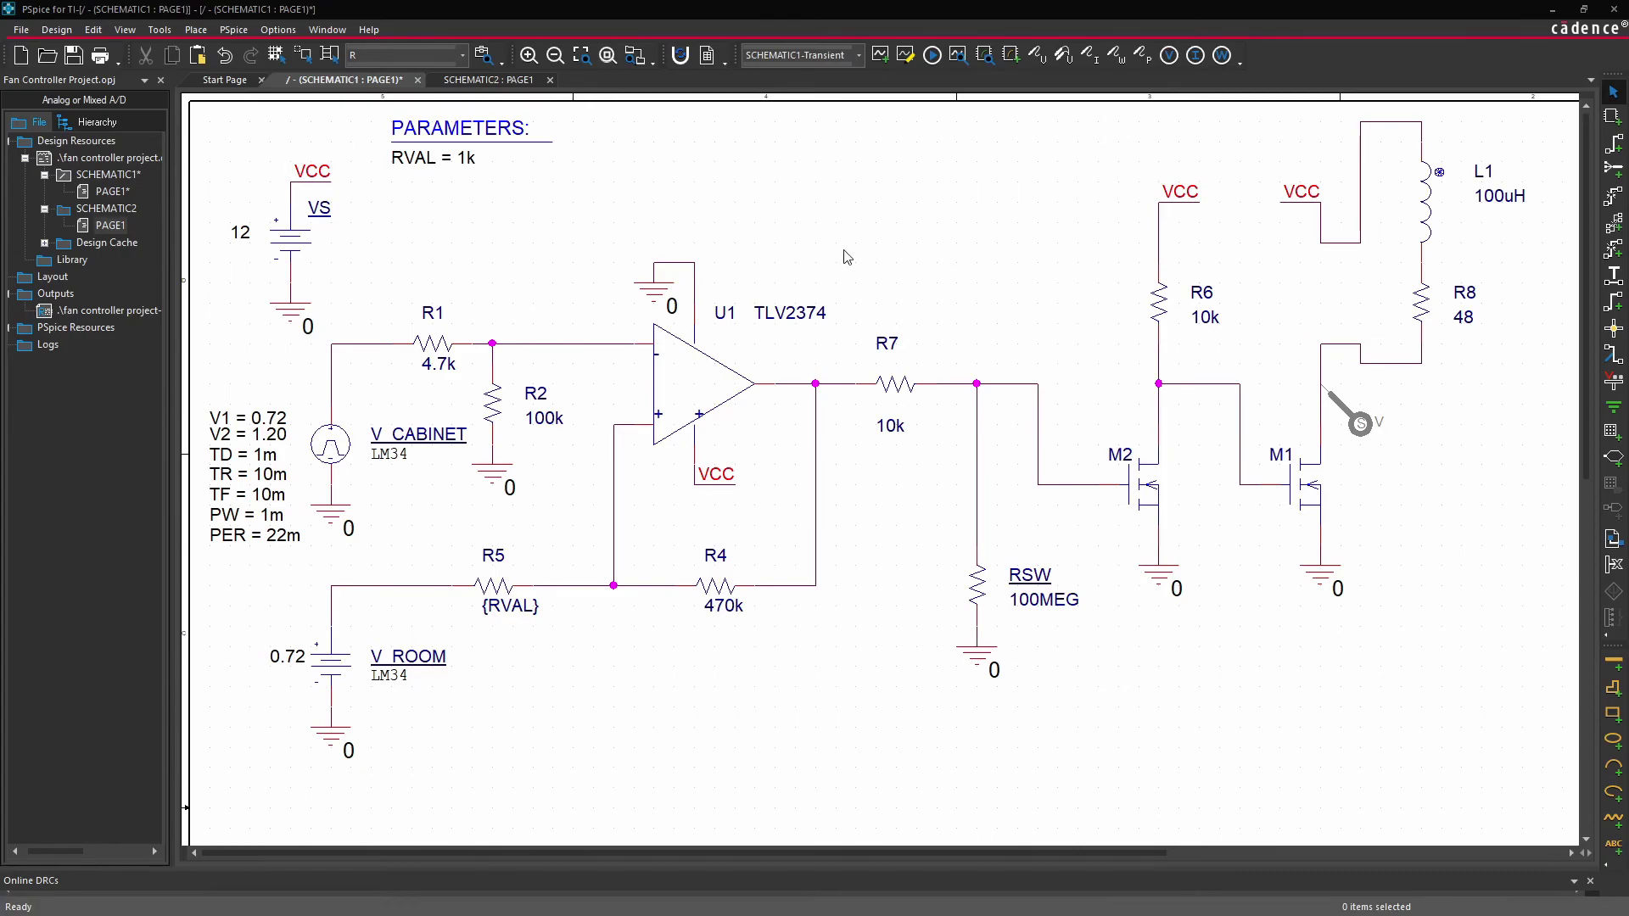
Paste a Dbreak diode D1 between VCC and M1's drain and rerun the simulation
{"action": "key", "text": "ctrl+v"}
{"action": "left_click_drag", "start_coordinate": [1313, 272], "coordinate": [1312, 291]}
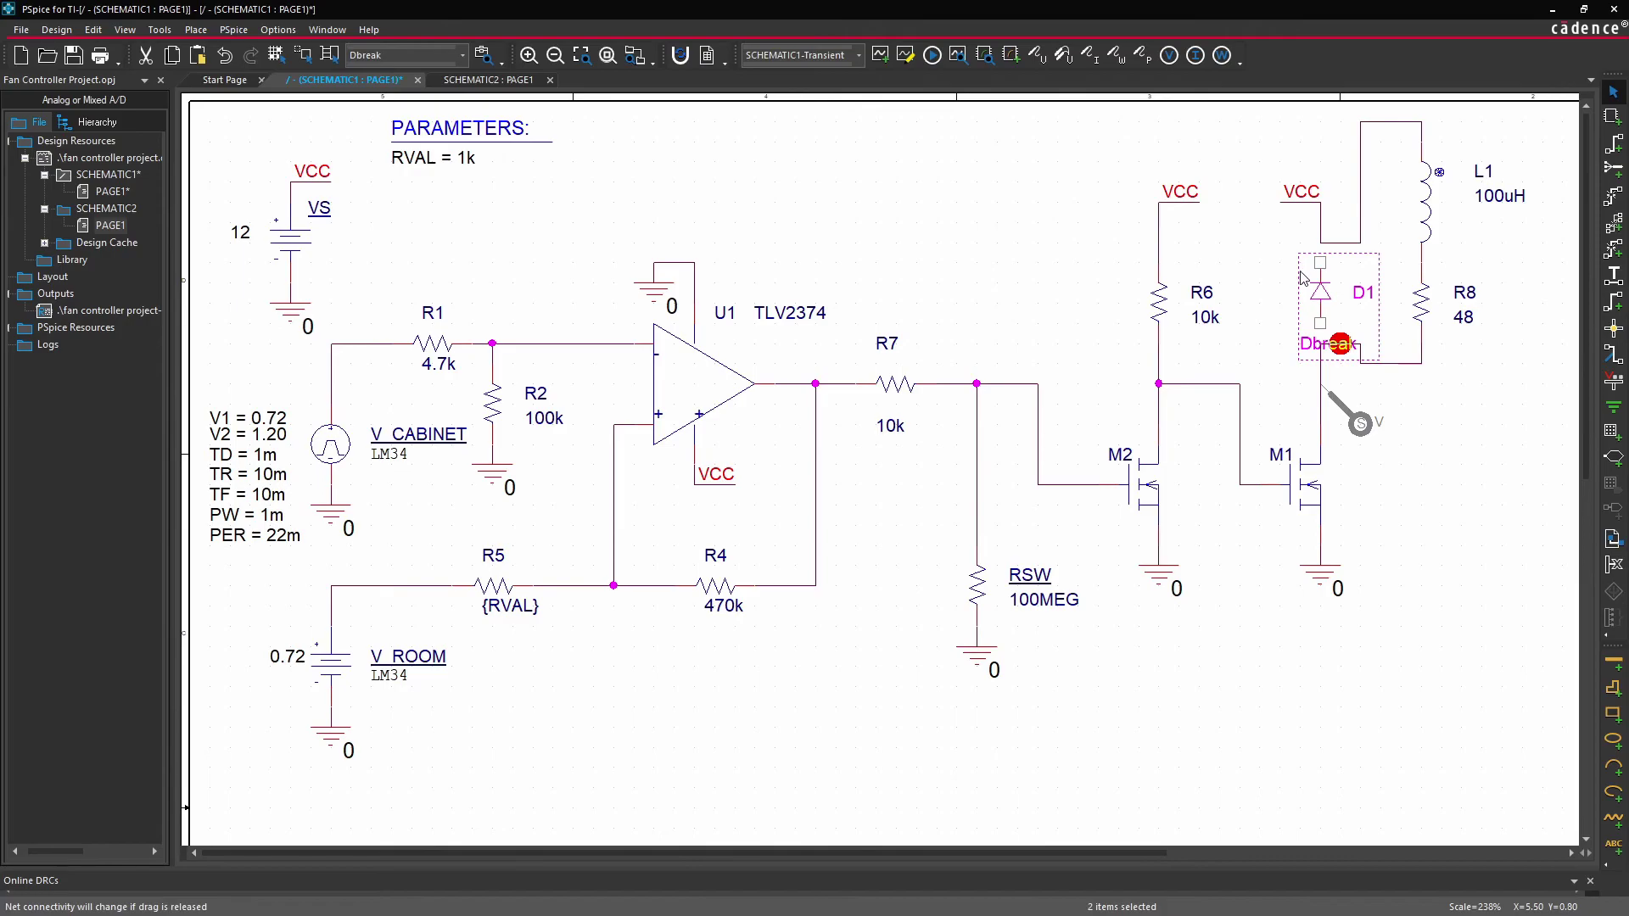
{"action": "left_click", "coordinate": [1254, 272]}
{"action": "left_click", "coordinate": [931, 55]}
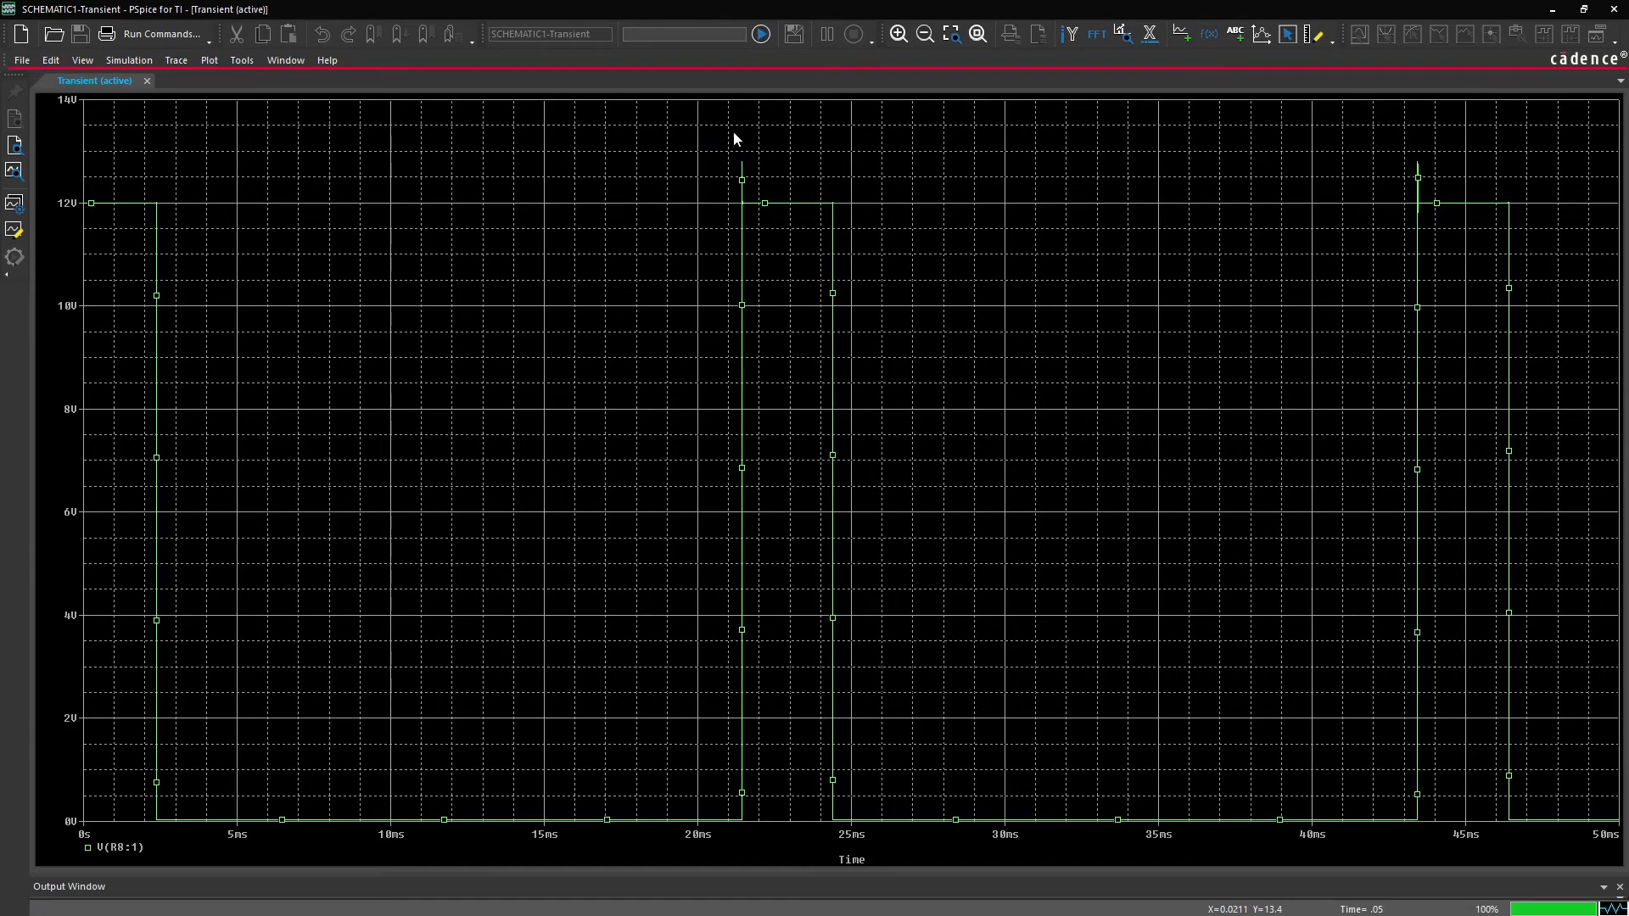
Place current markers on M1's drain and D1, then simulate to plot ID(M1) and I(D1)
{"action": "left_click", "coordinate": [1551, 10]}
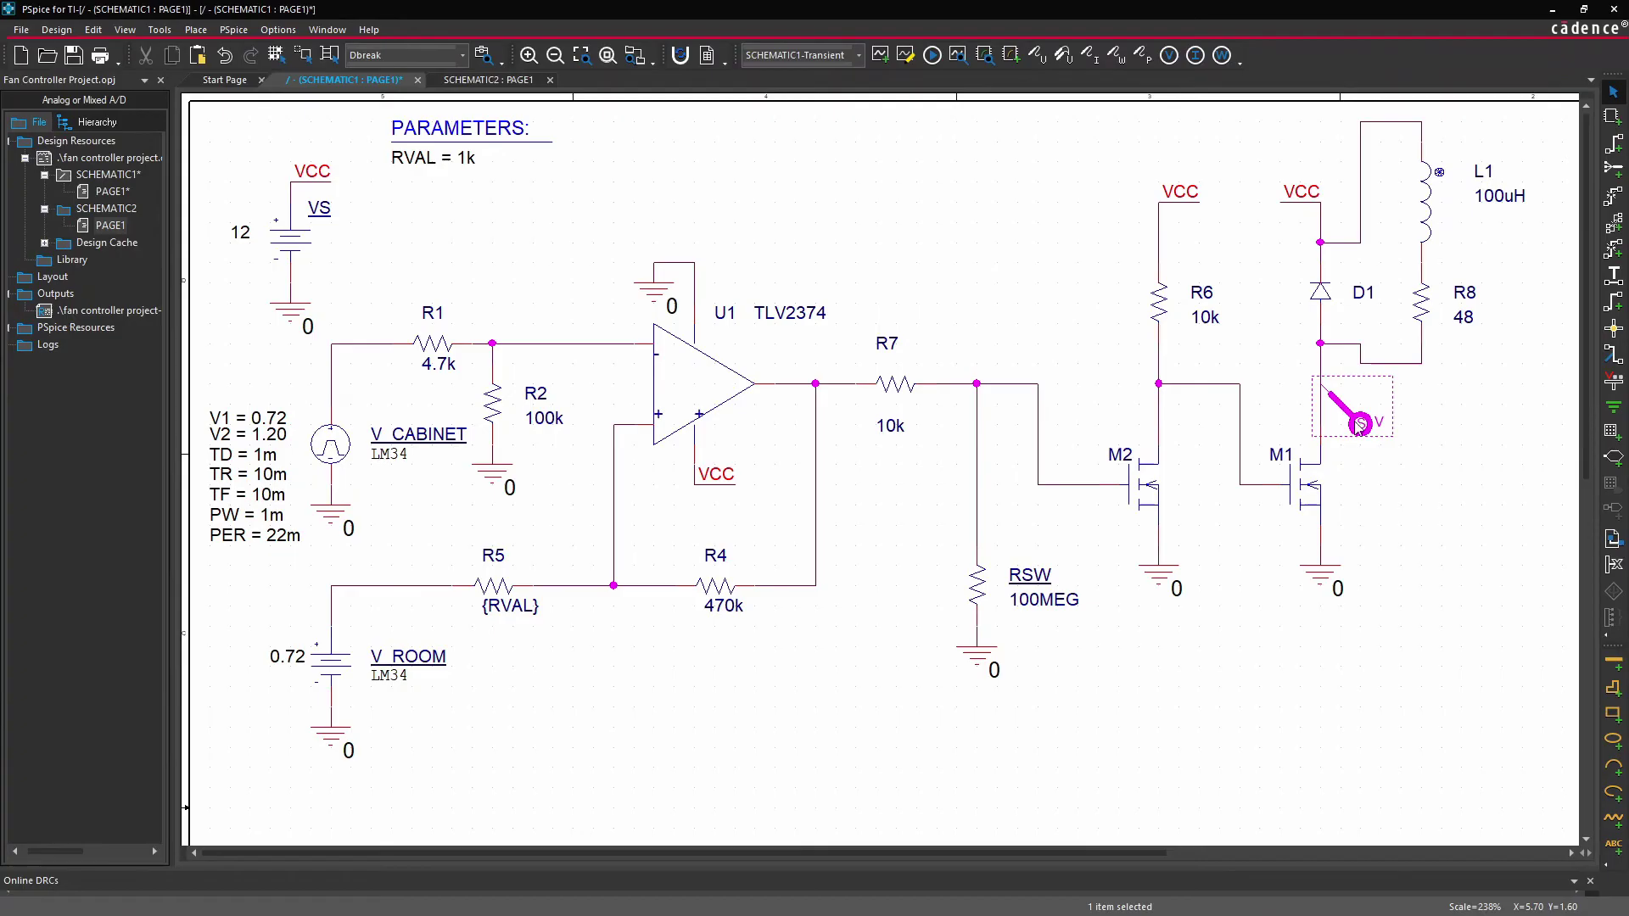
{"action": "left_click", "coordinate": [1090, 55]}
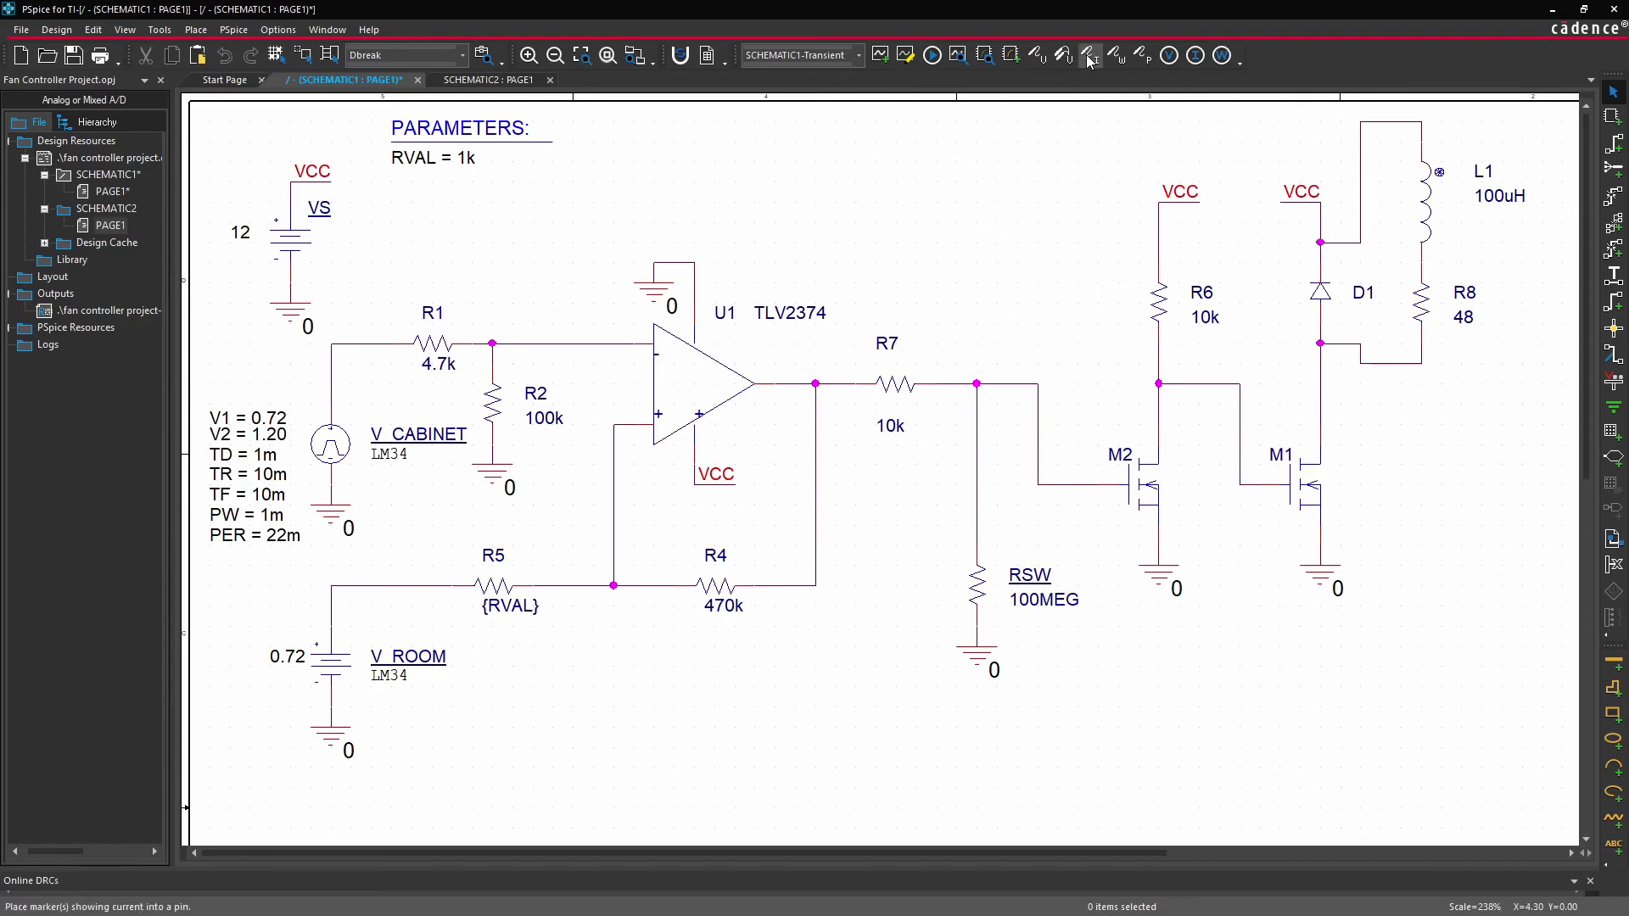
{"action": "left_click", "coordinate": [1322, 429]}
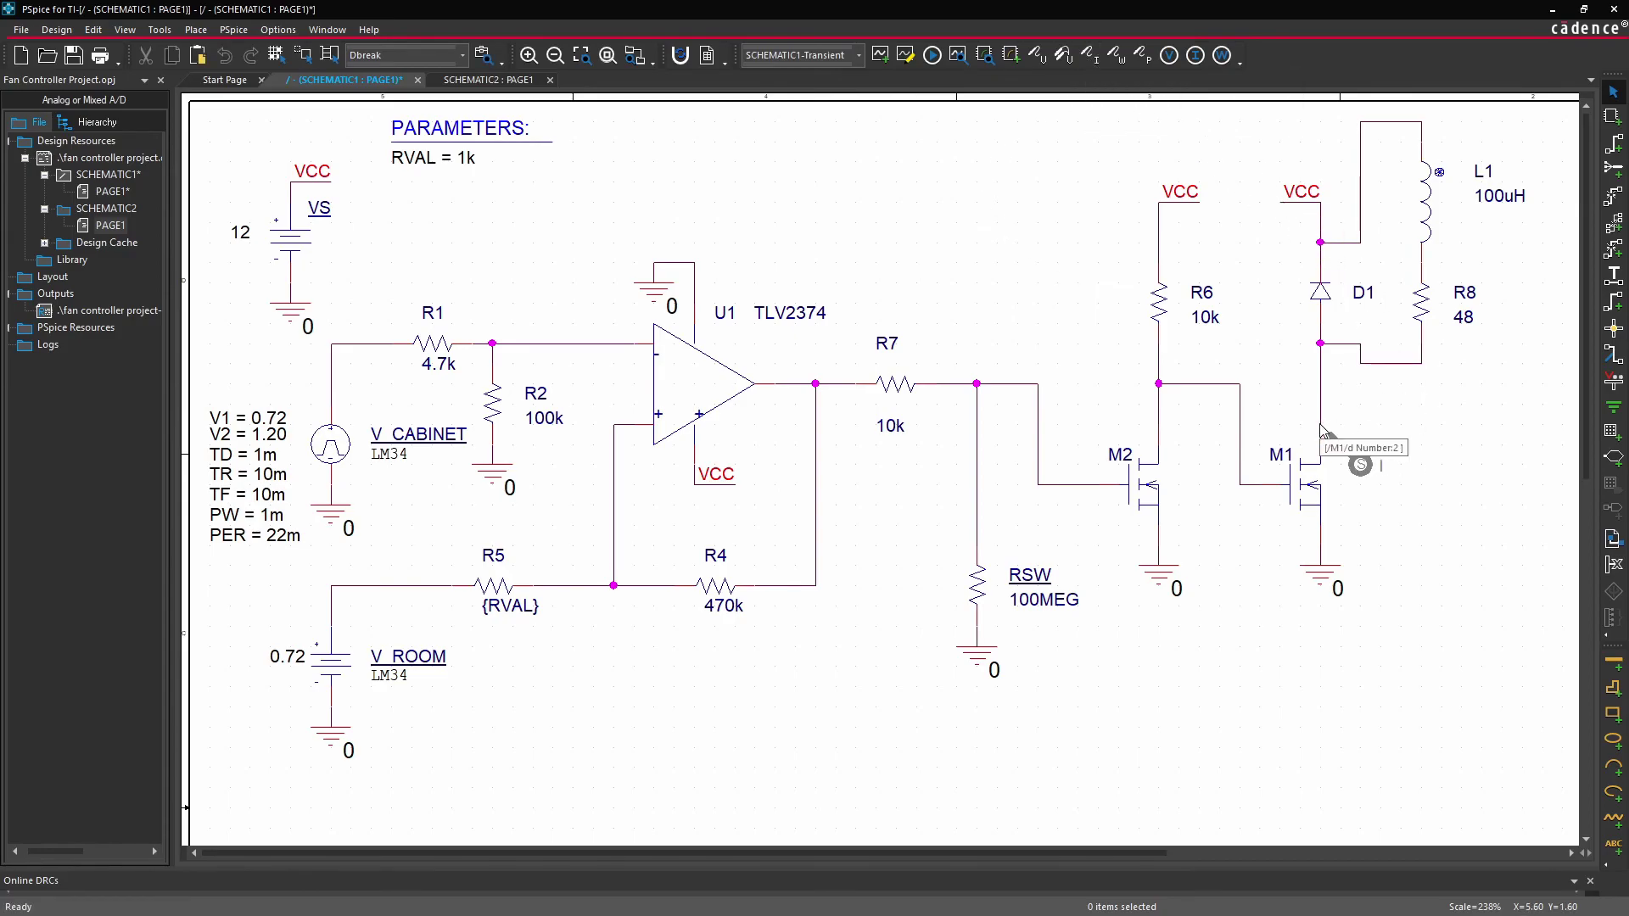
{"action": "left_click", "coordinate": [1322, 335]}
{"action": "key", "text": "Escape"}
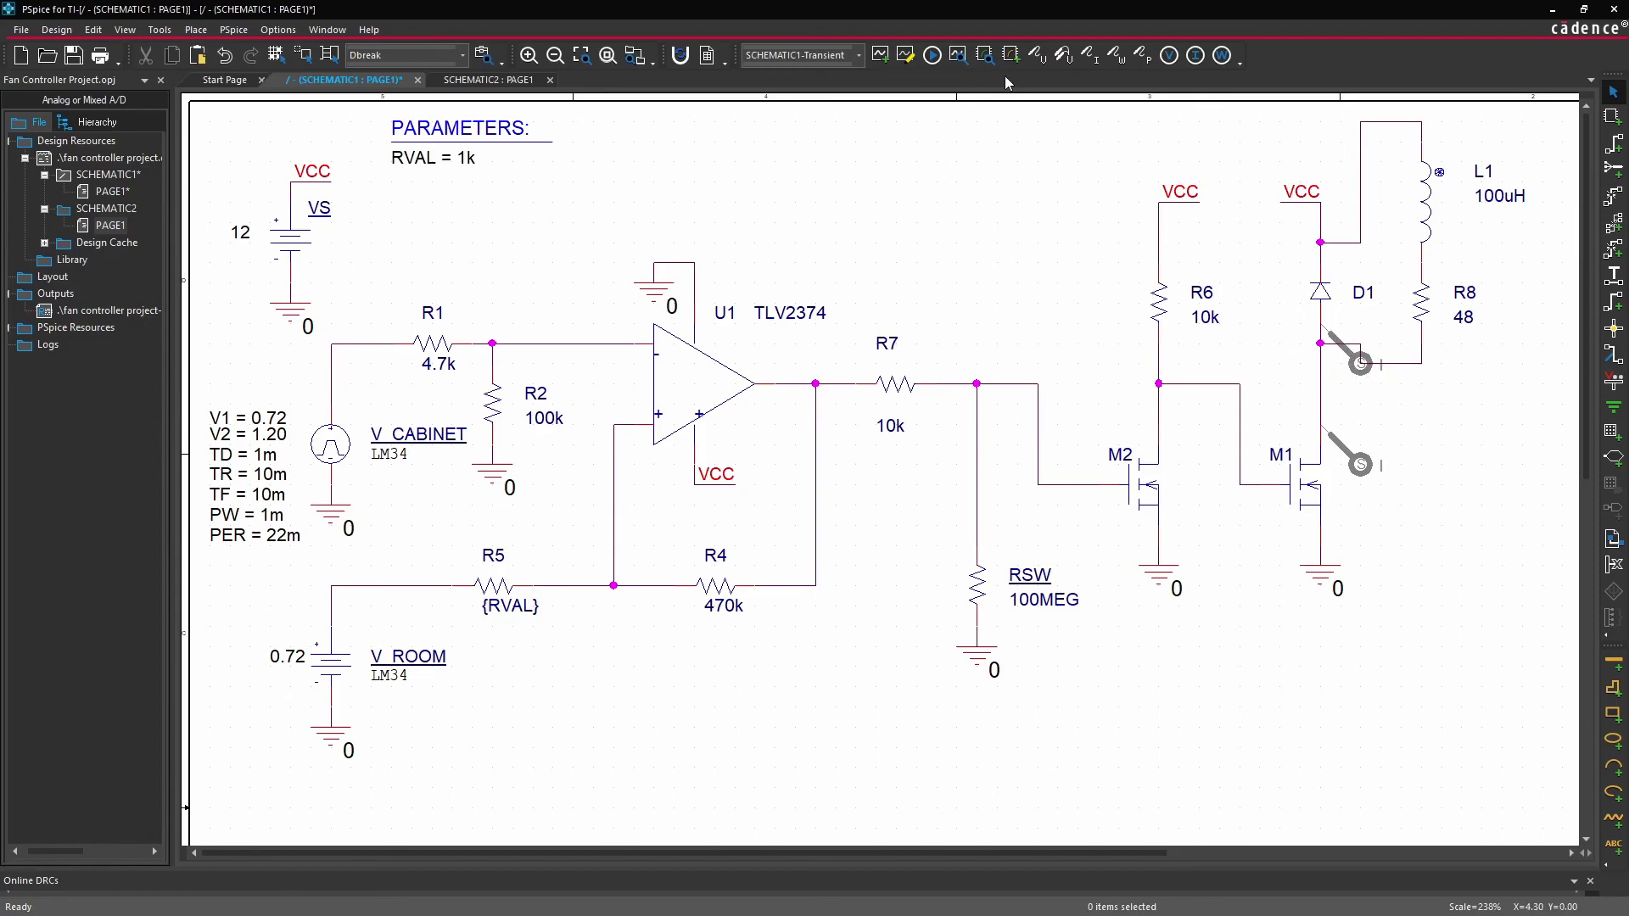
{"action": "left_click", "coordinate": [933, 56]}
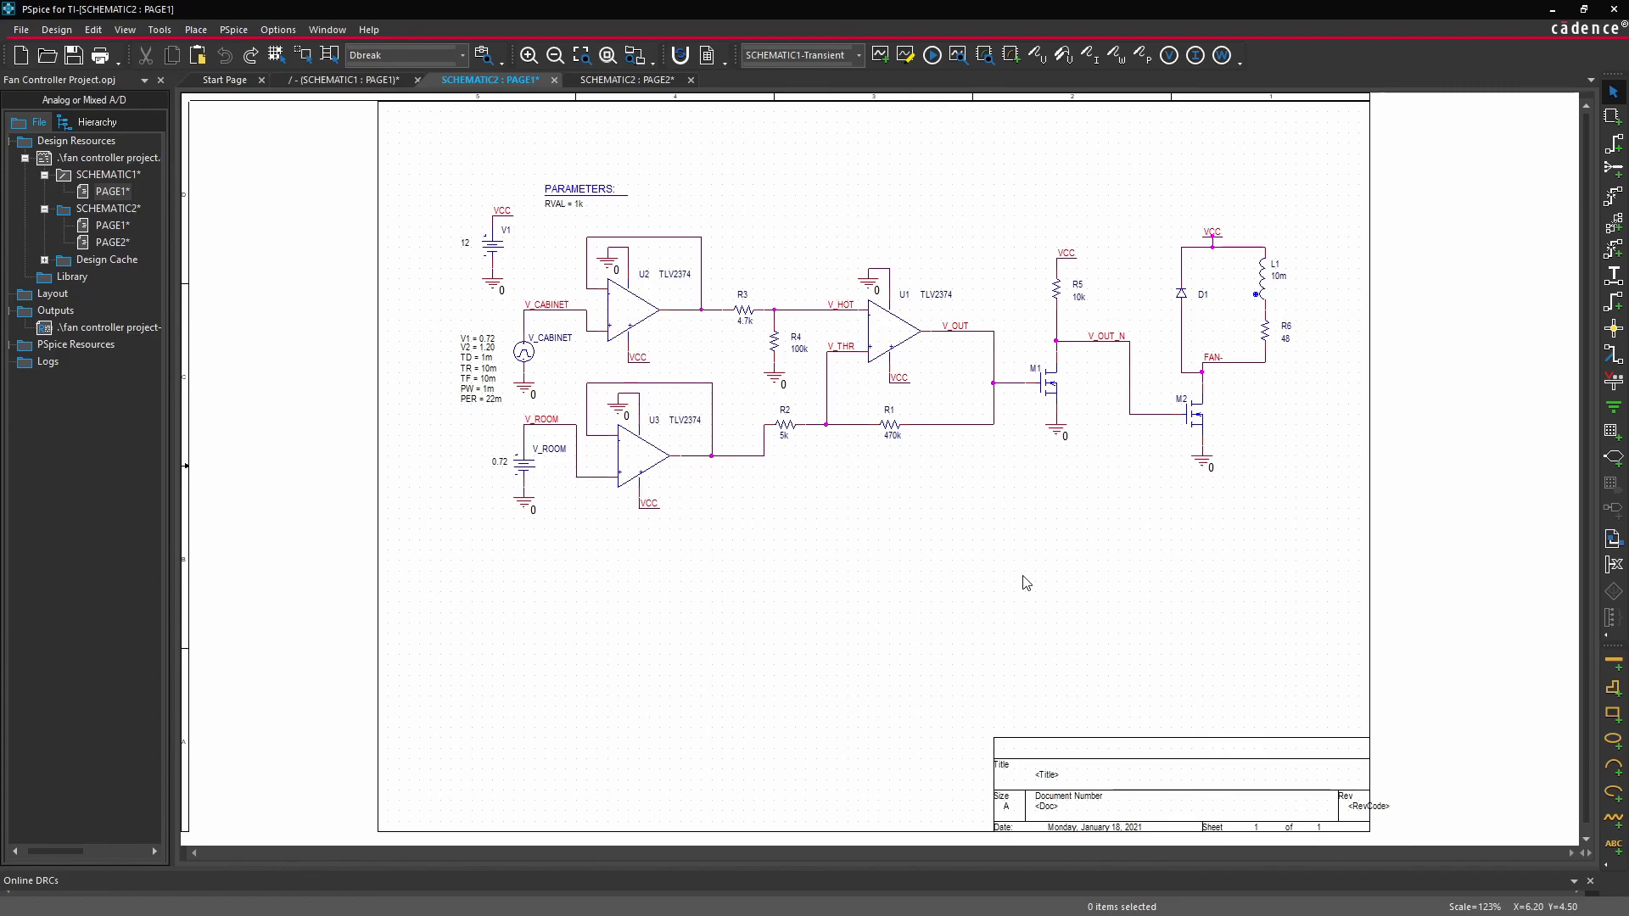
Marquee-select the op-amp input circuit on SCHEMATIC2 PAGE1, then clear the selection
{"action": "left_click_drag", "start_coordinate": [994, 613], "coordinate": [519, 231]}
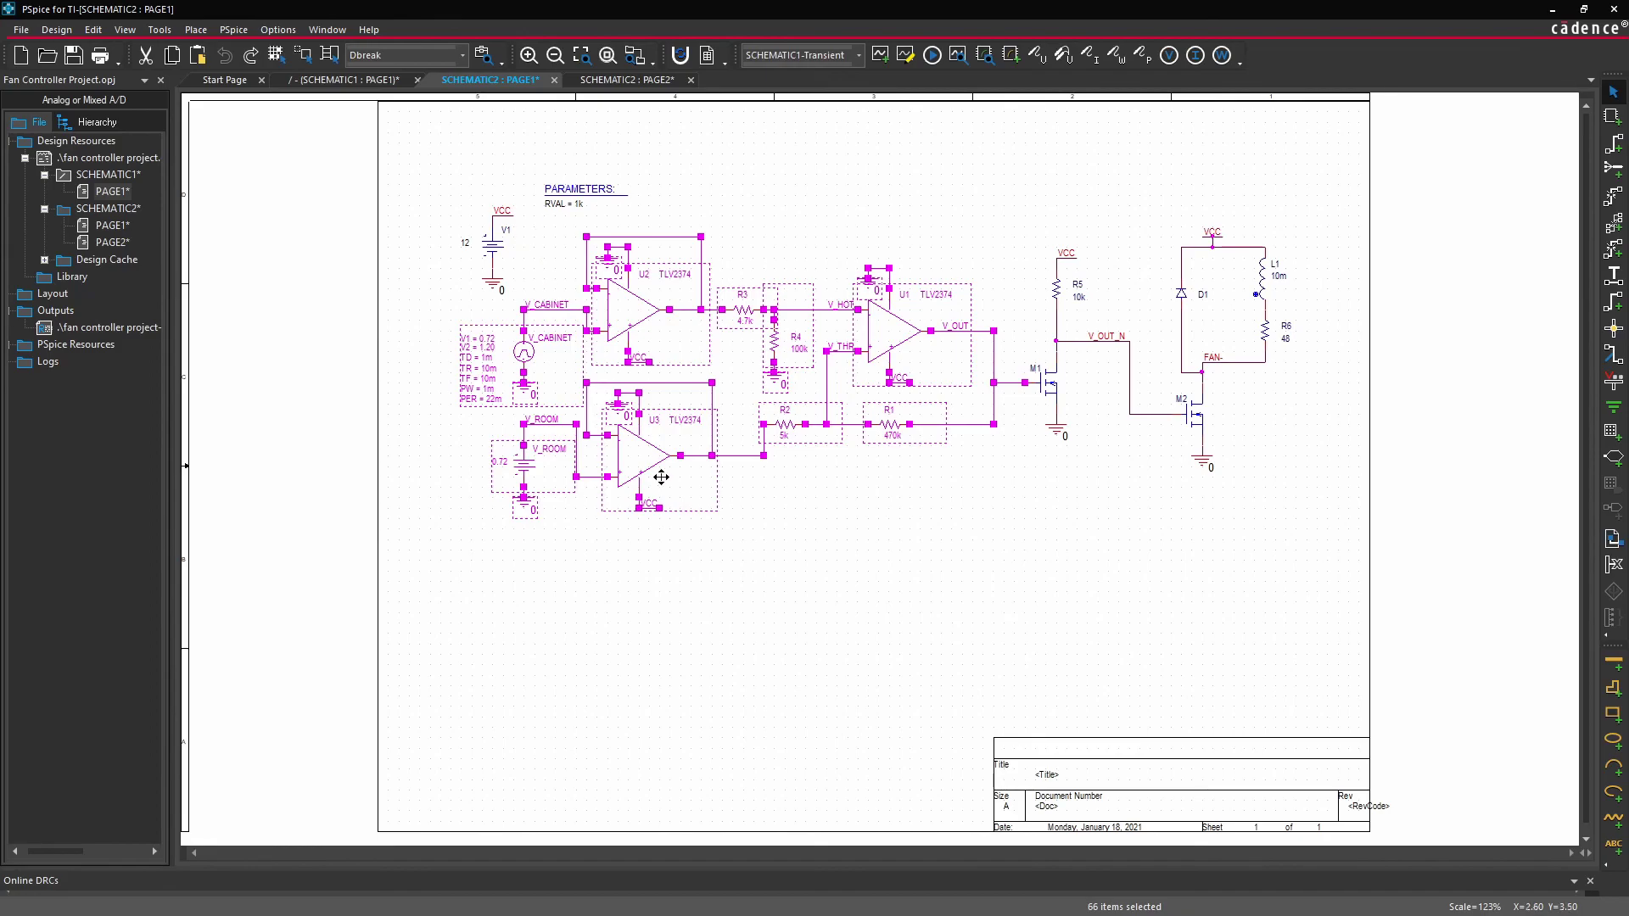
{"action": "left_click", "coordinate": [904, 606]}
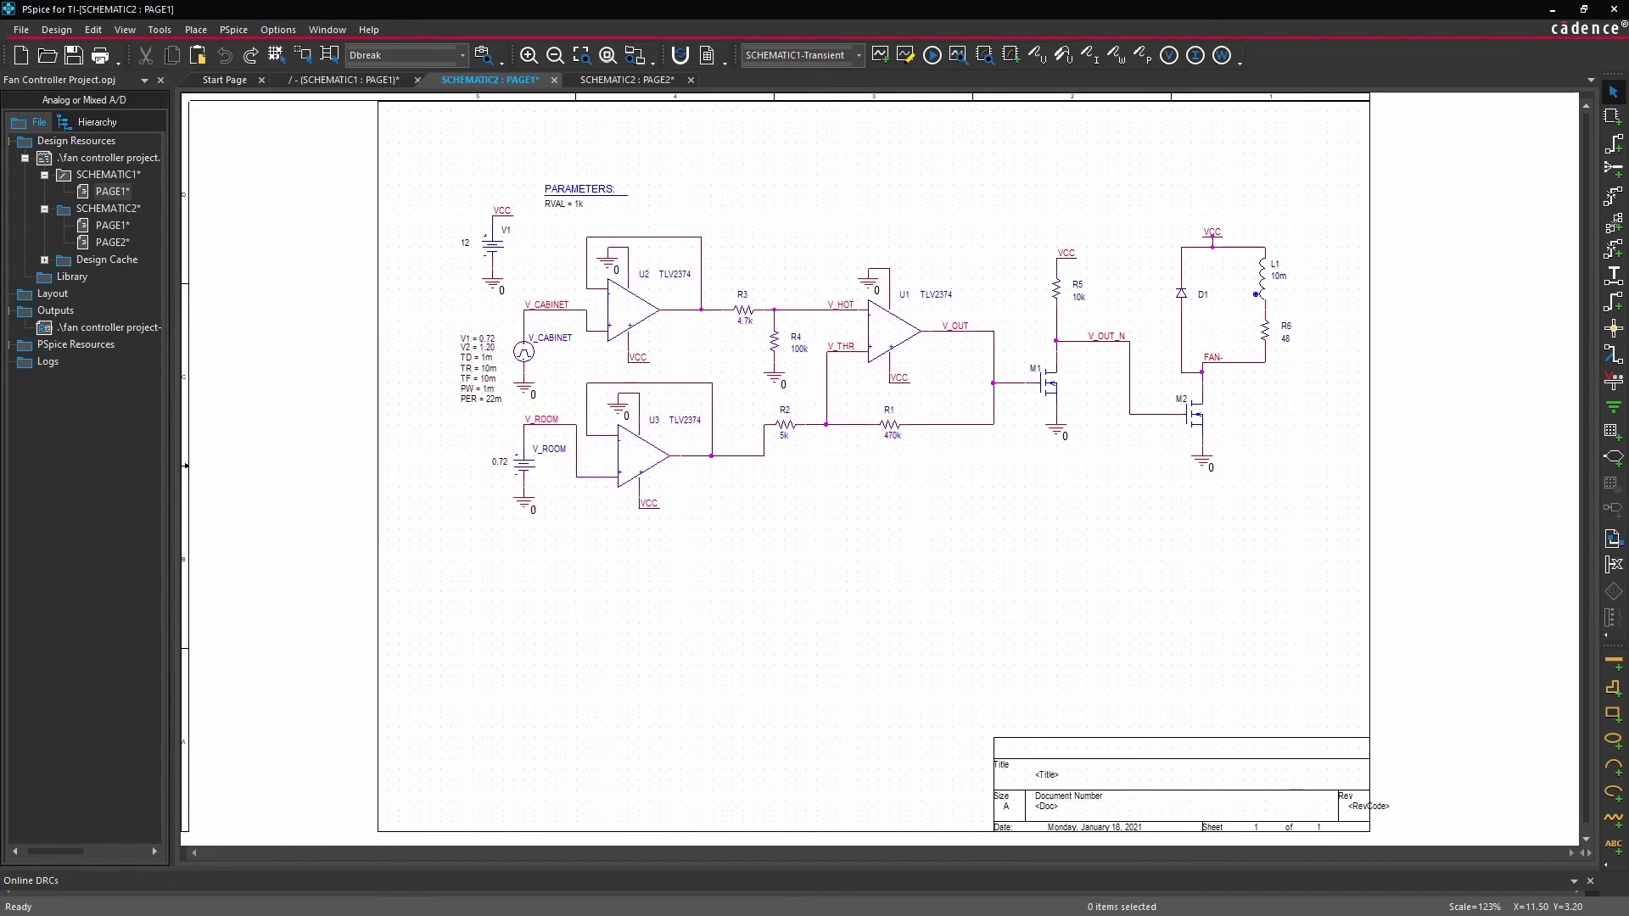